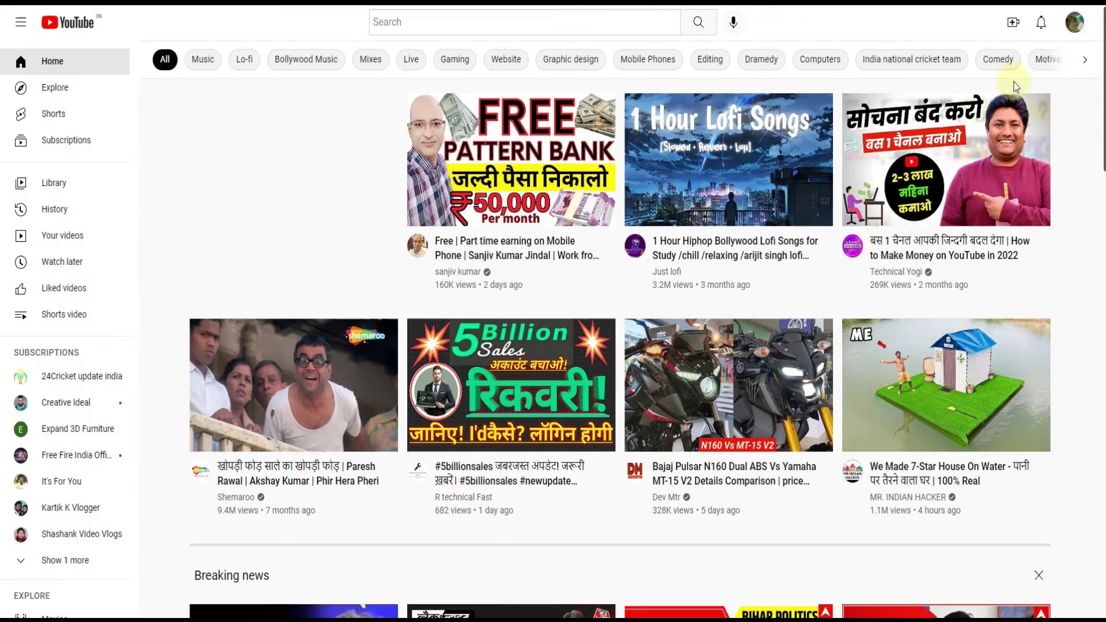
click(1014, 23)
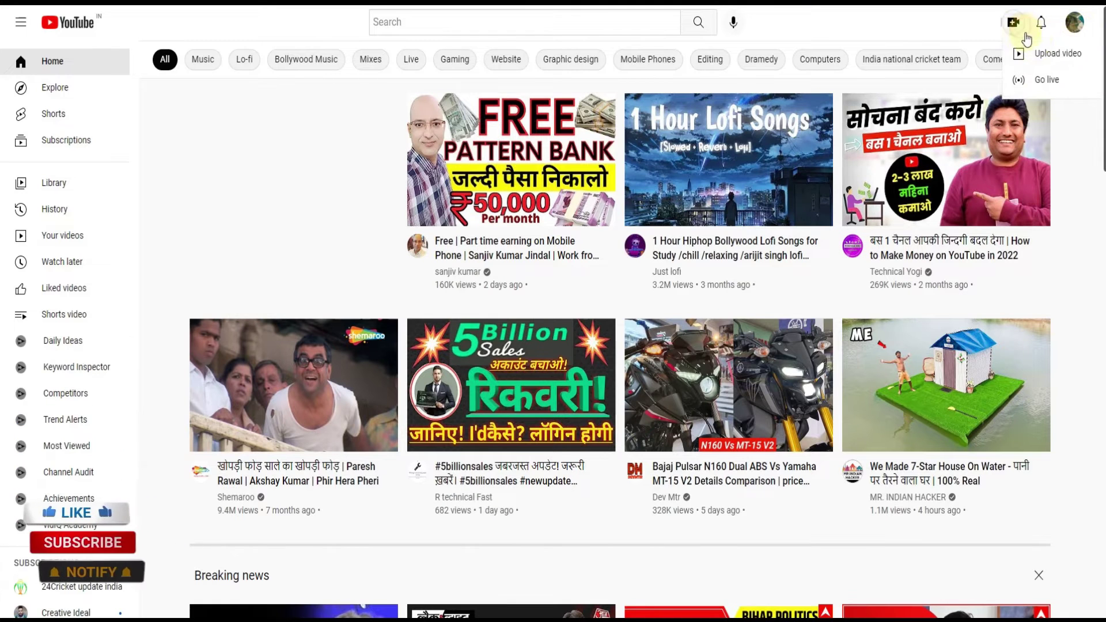
click(1077, 62)
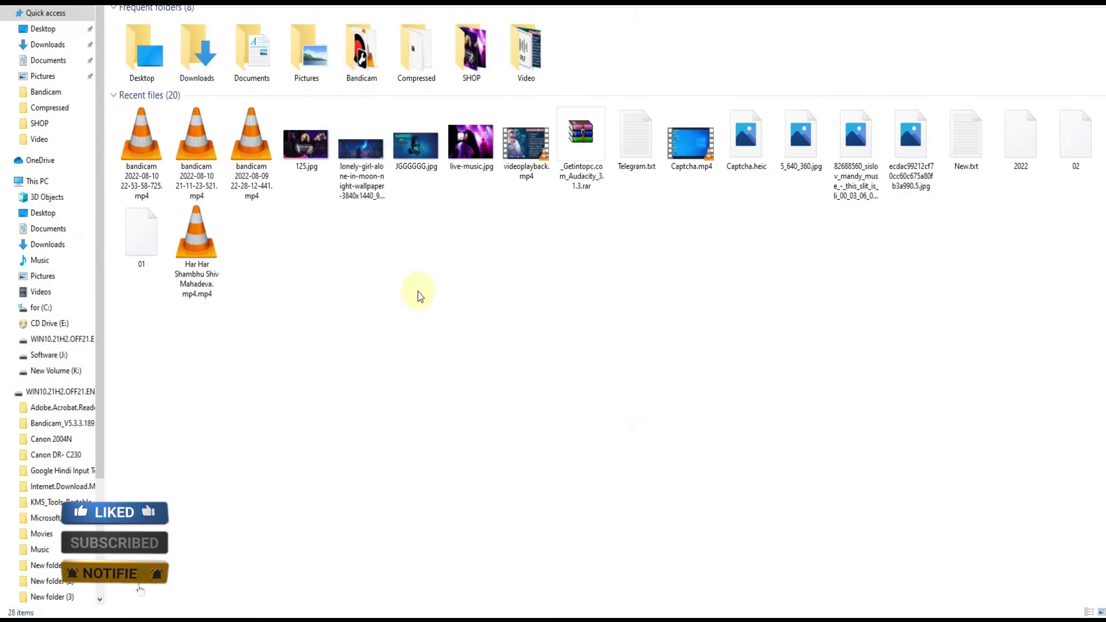
click(37, 180)
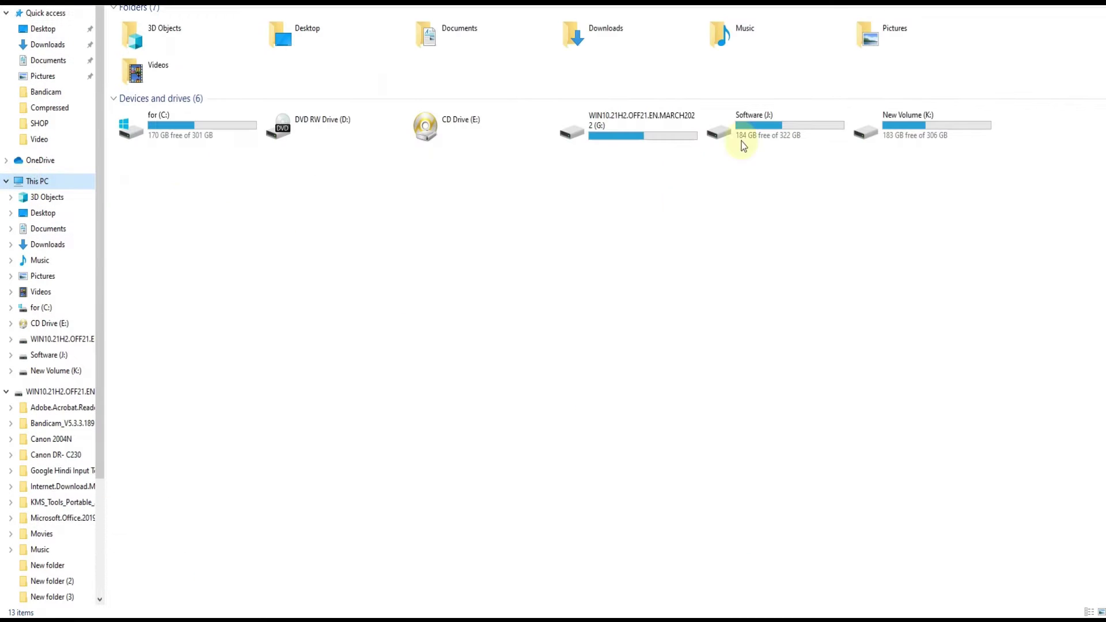
double_click(631, 118)
double_click(713, 363)
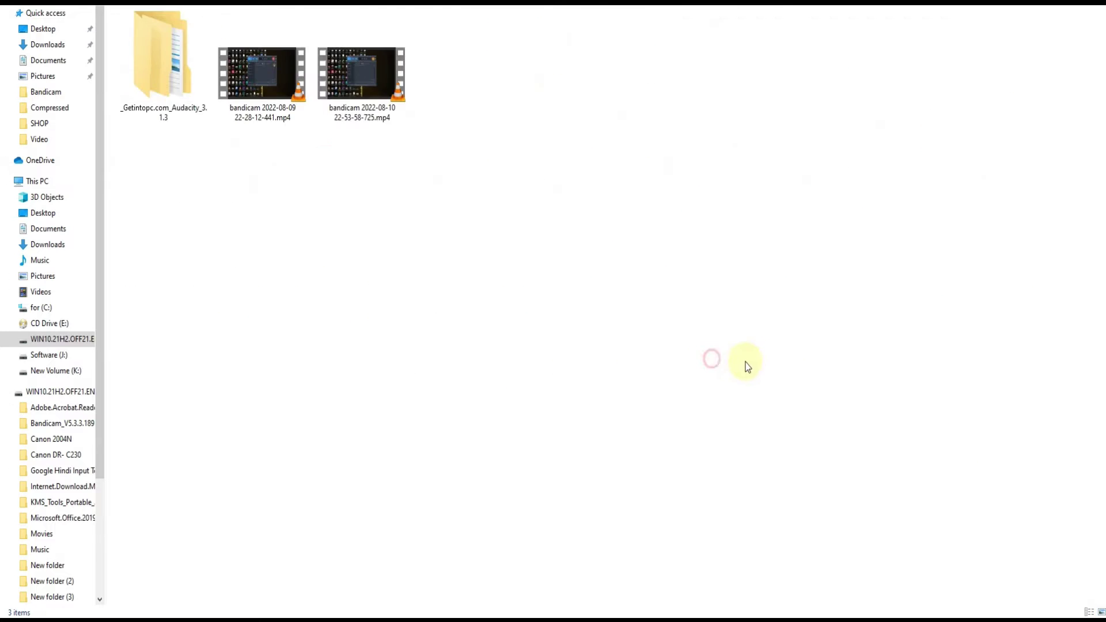
drag(362, 81, 571, 468)
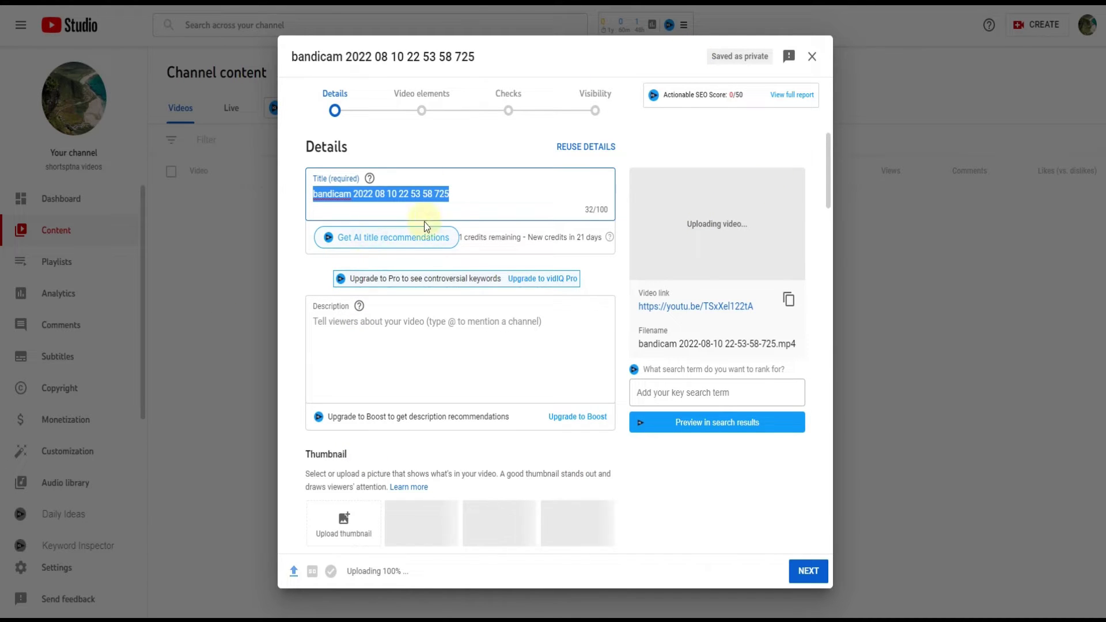
Replace the uploaded video's title with "how to make money online"
key(BackSpace)
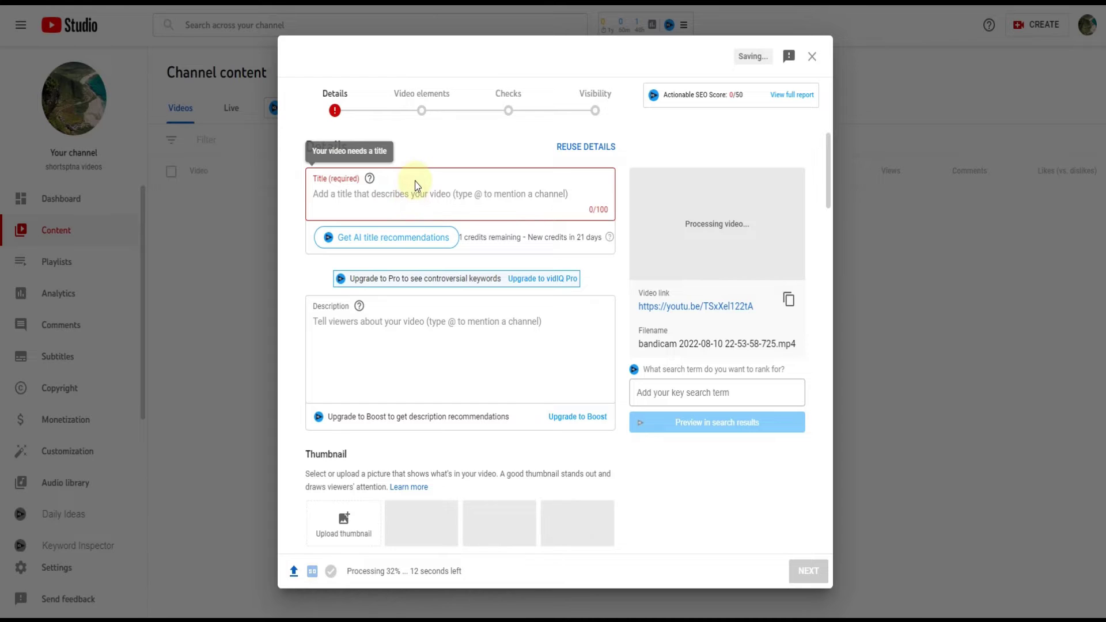
text(hy)
key(BackSpace)
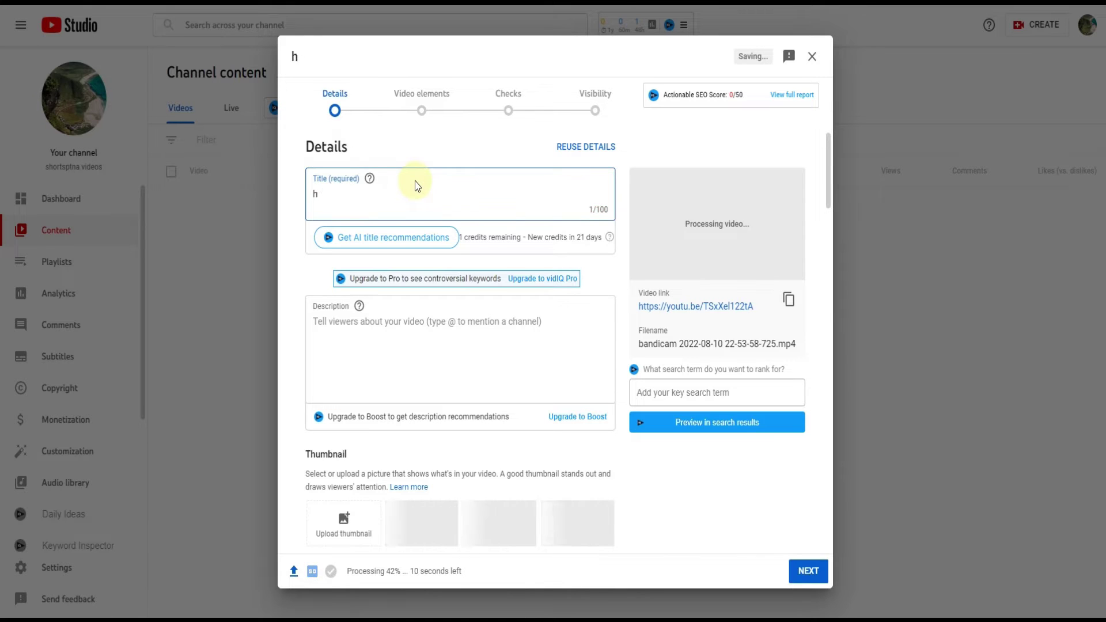
text(ow t)
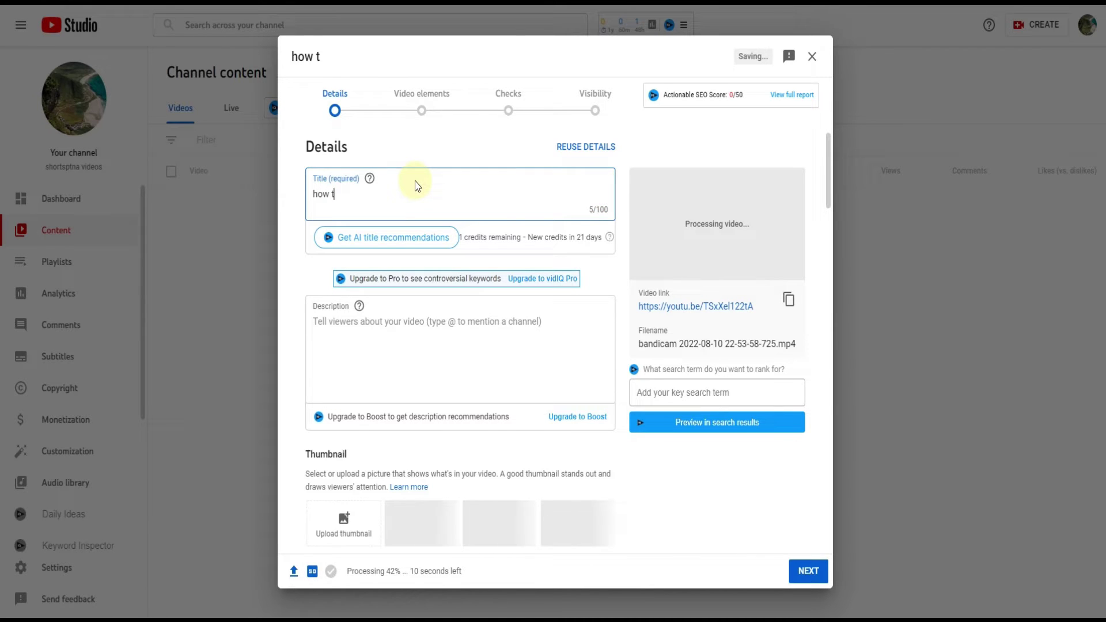
text(o mak)
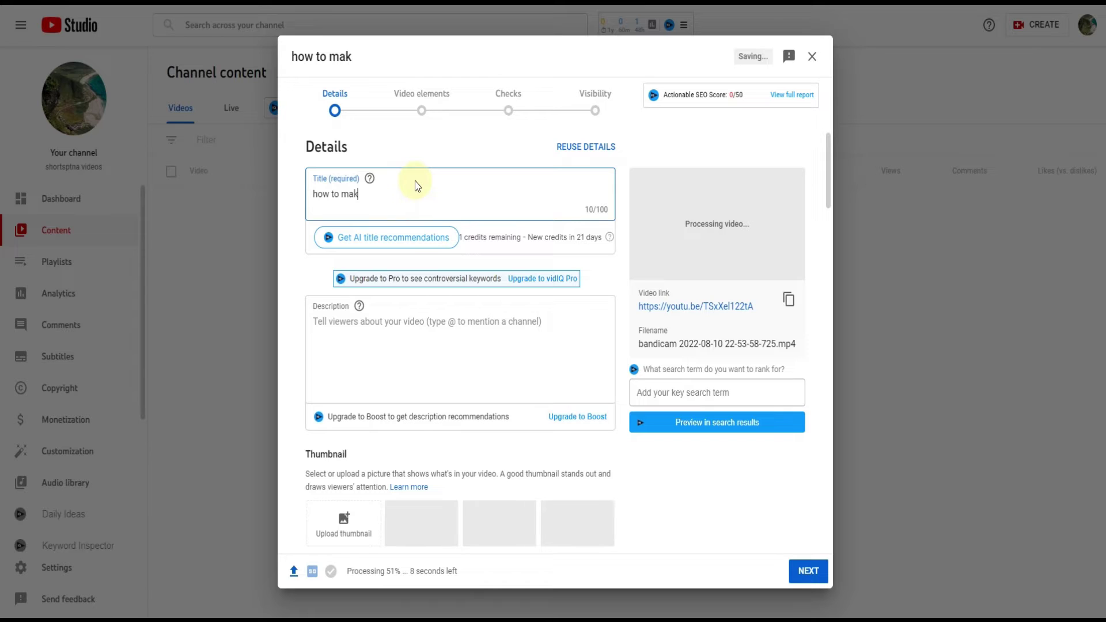
text(e money online)
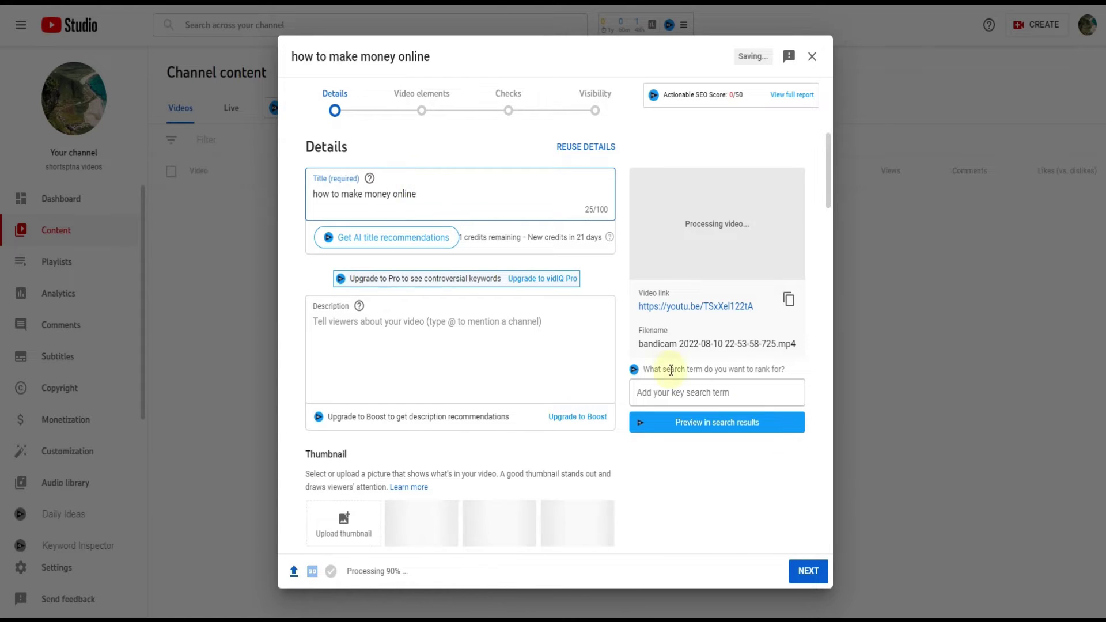
Get AI title recommendations, apply "How to Make Money Online - 7 Simple Steps to Online Success", and dismiss the suggestions
scroll(636, 376, down, 1)
scroll(638, 376, up, 1)
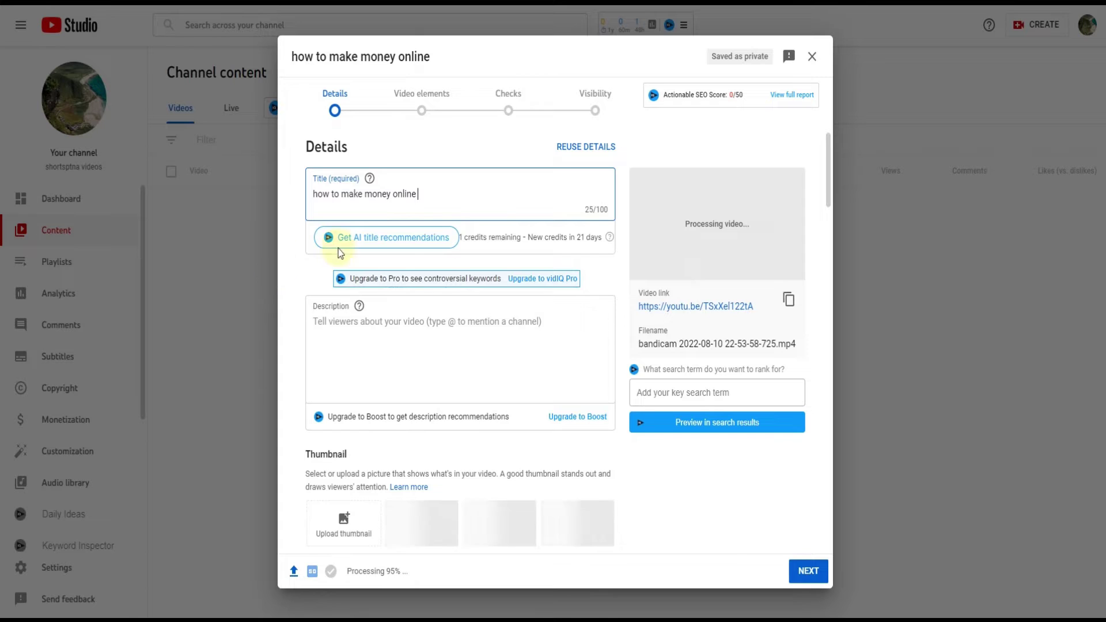
click(407, 238)
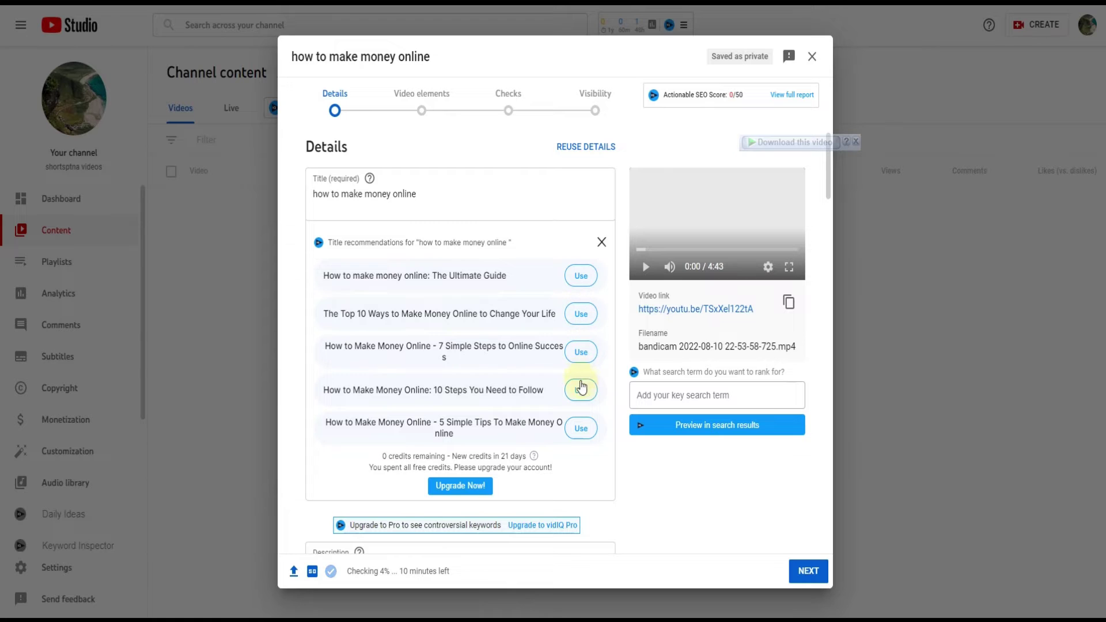
click(582, 354)
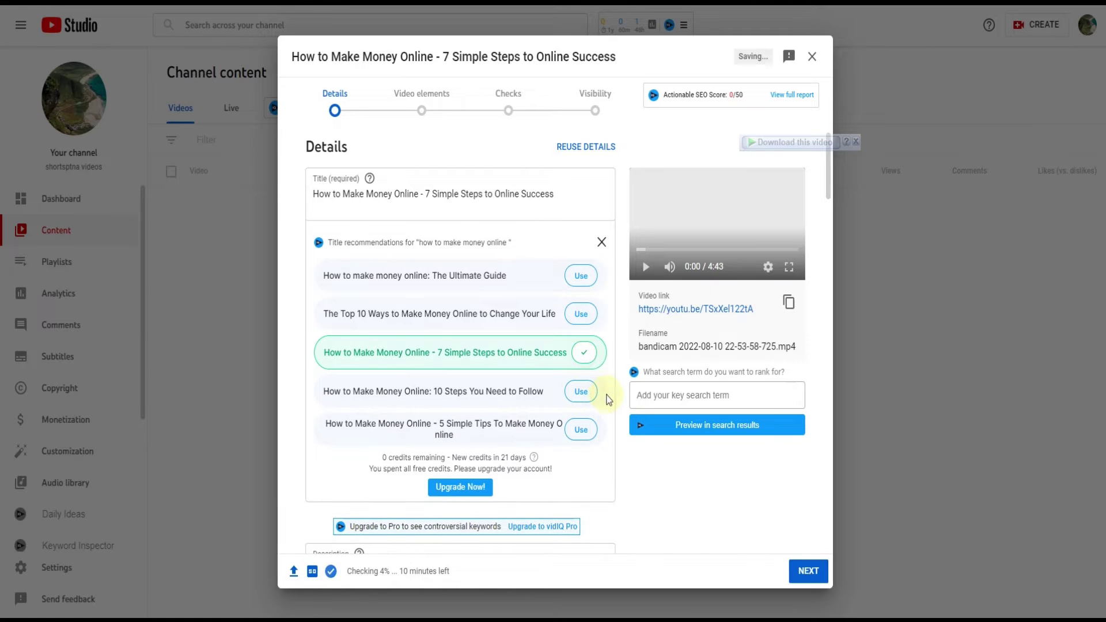
click(600, 244)
View the keyword details of the recommended tag "how to make money online 2022" and close them
scroll(521, 314, down, 7)
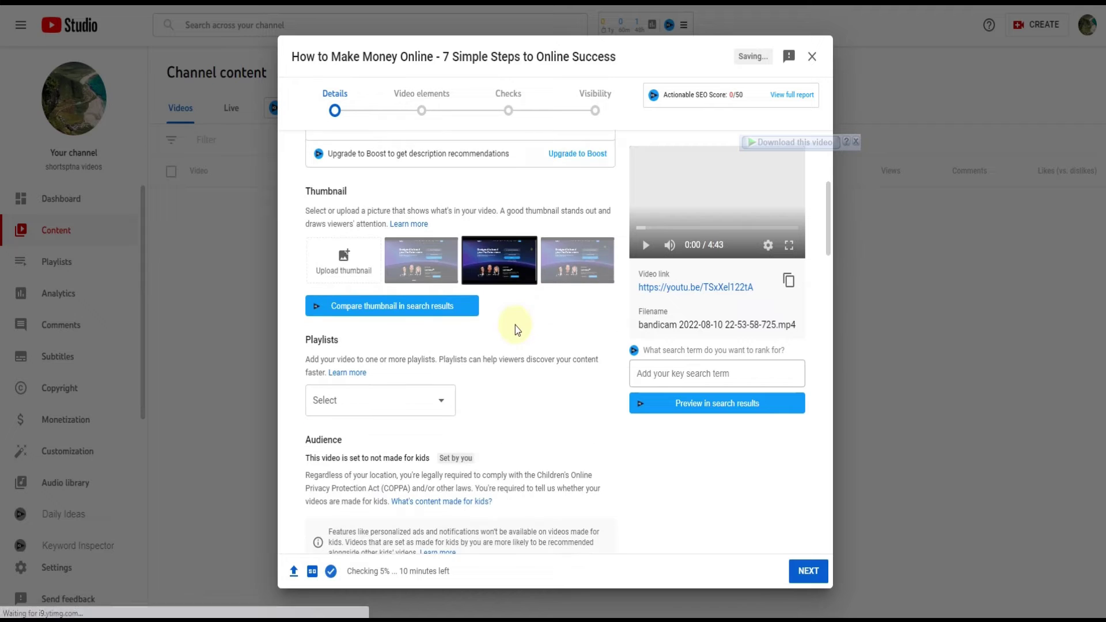
scroll(529, 309, down, 7)
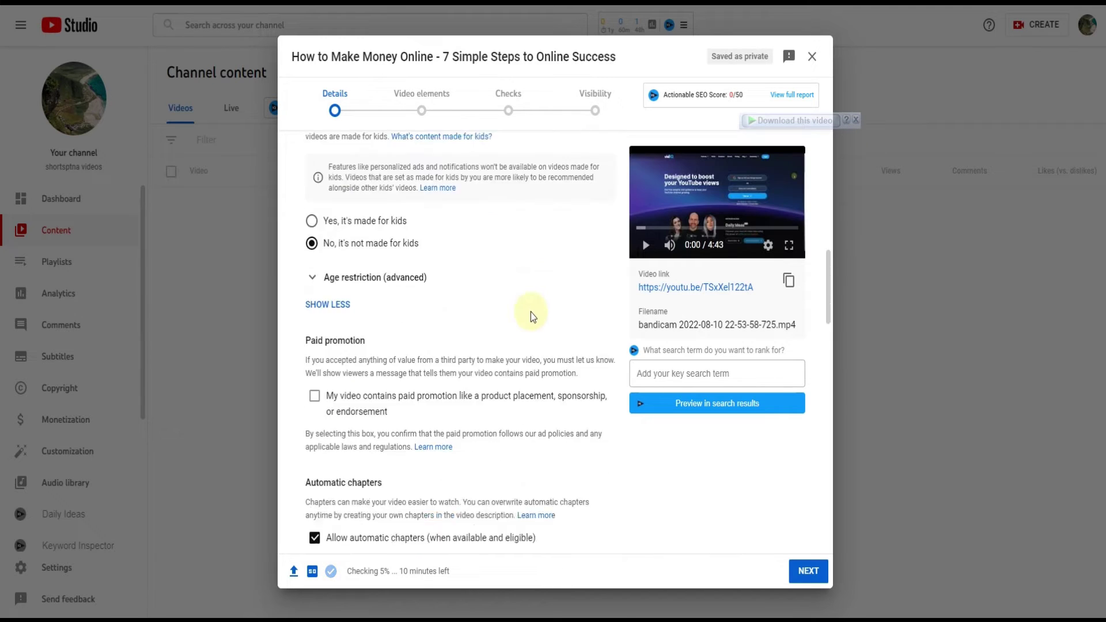
scroll(529, 311, down, 6)
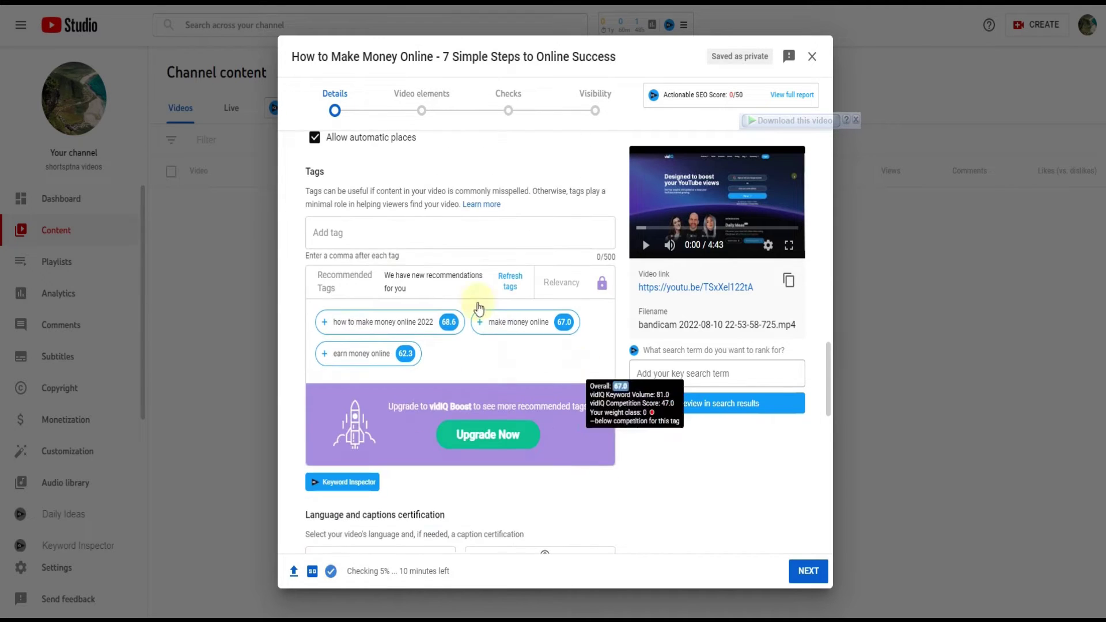
click(375, 236)
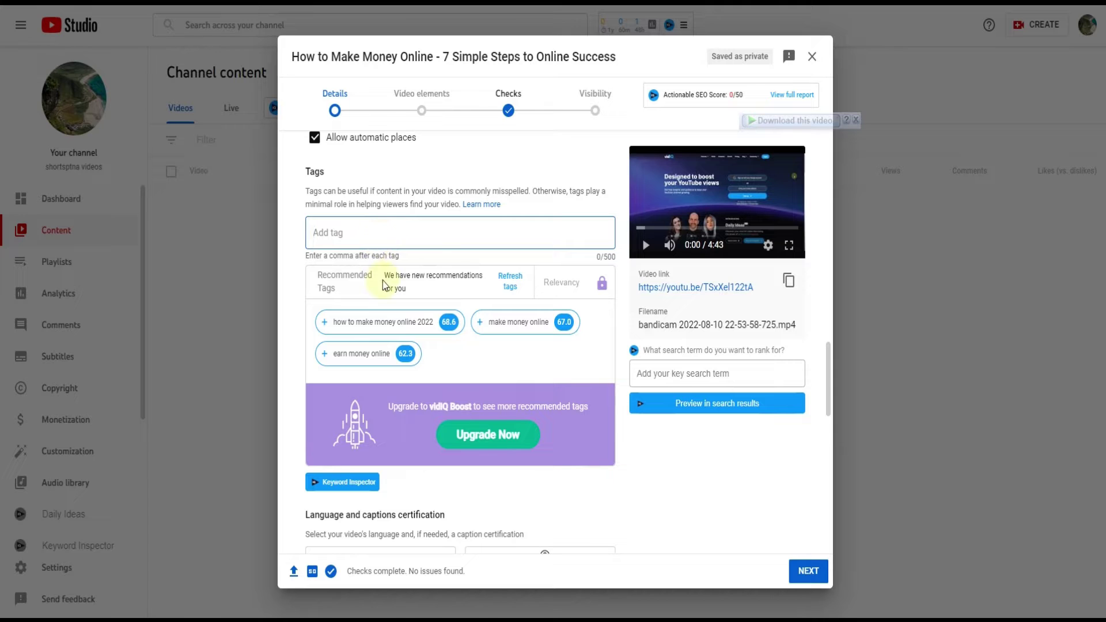
mouse_move(401, 333)
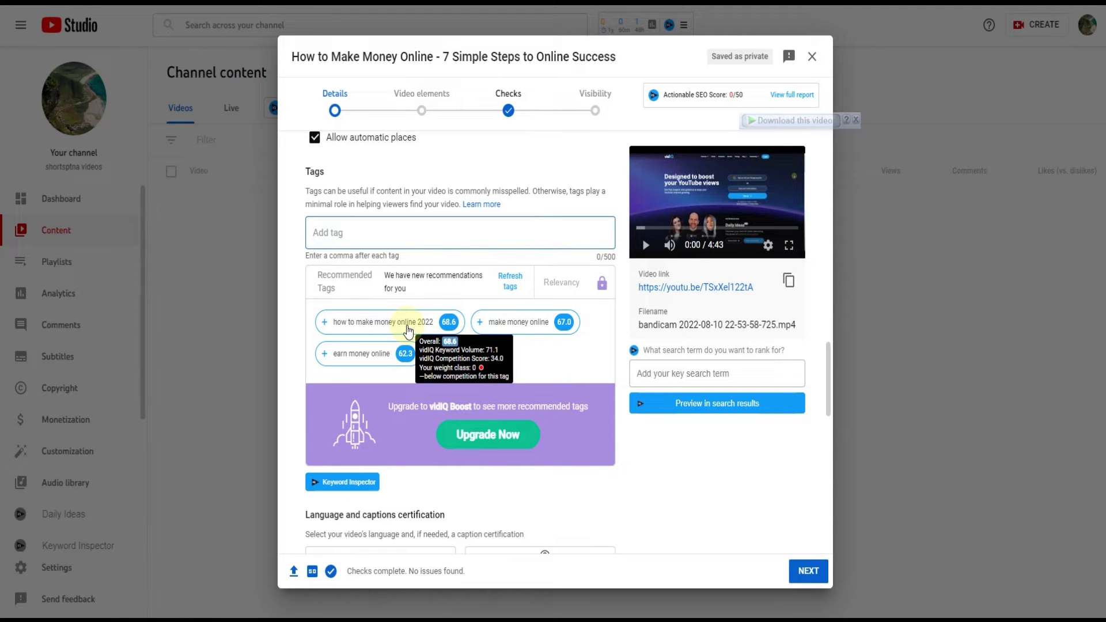
click(371, 324)
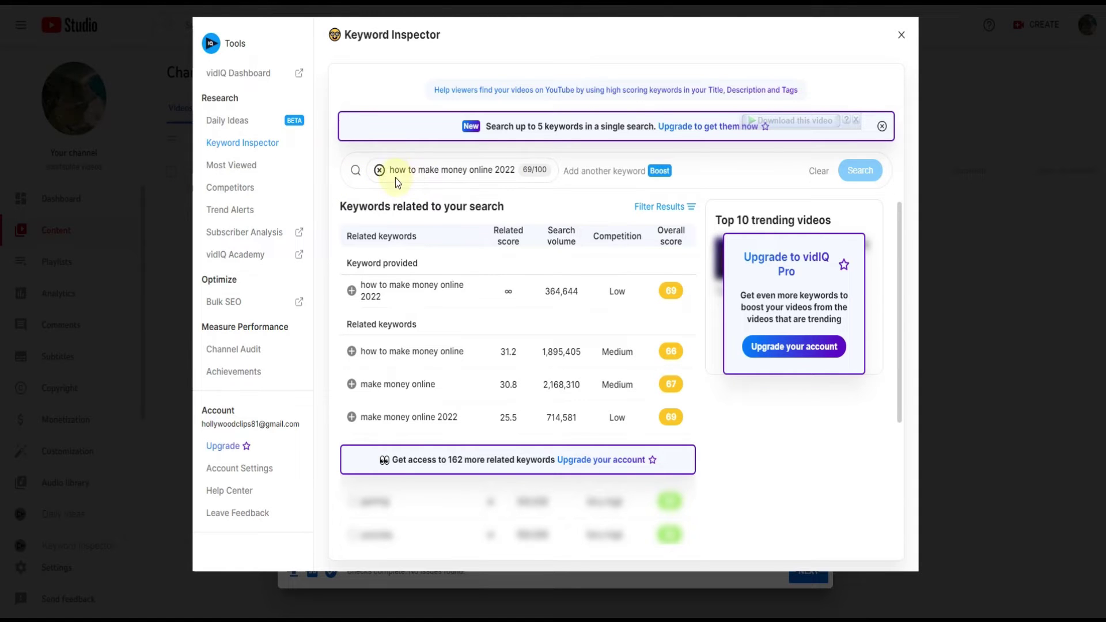
click(901, 35)
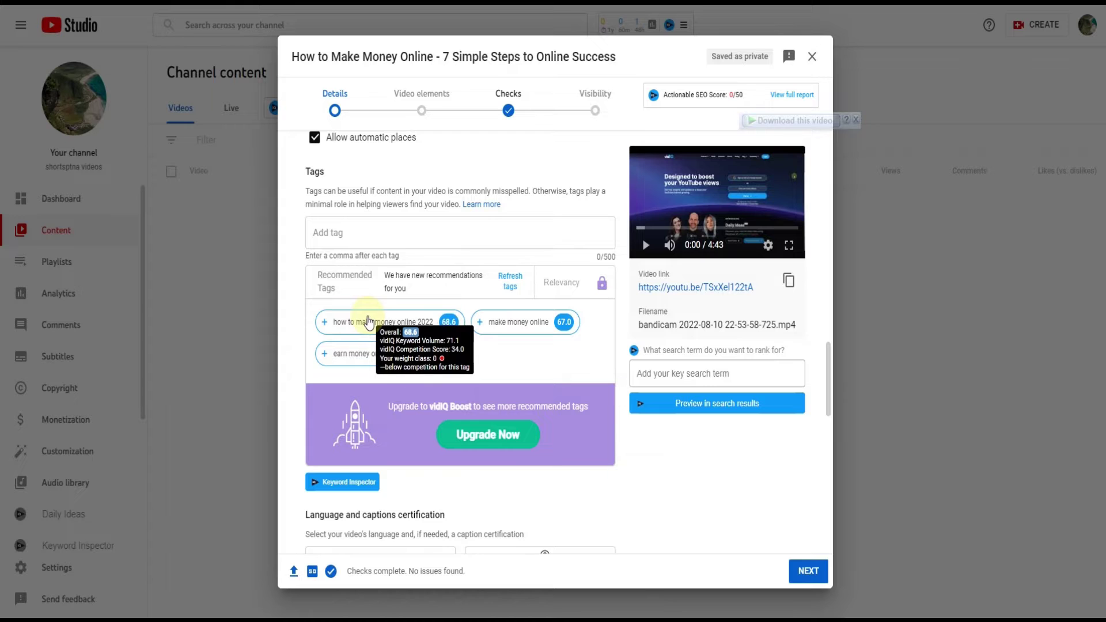
Inspect the recommended tag "how to make money online 2022" again, examining its related keywords, search volumes, competition and overall scores
click(360, 237)
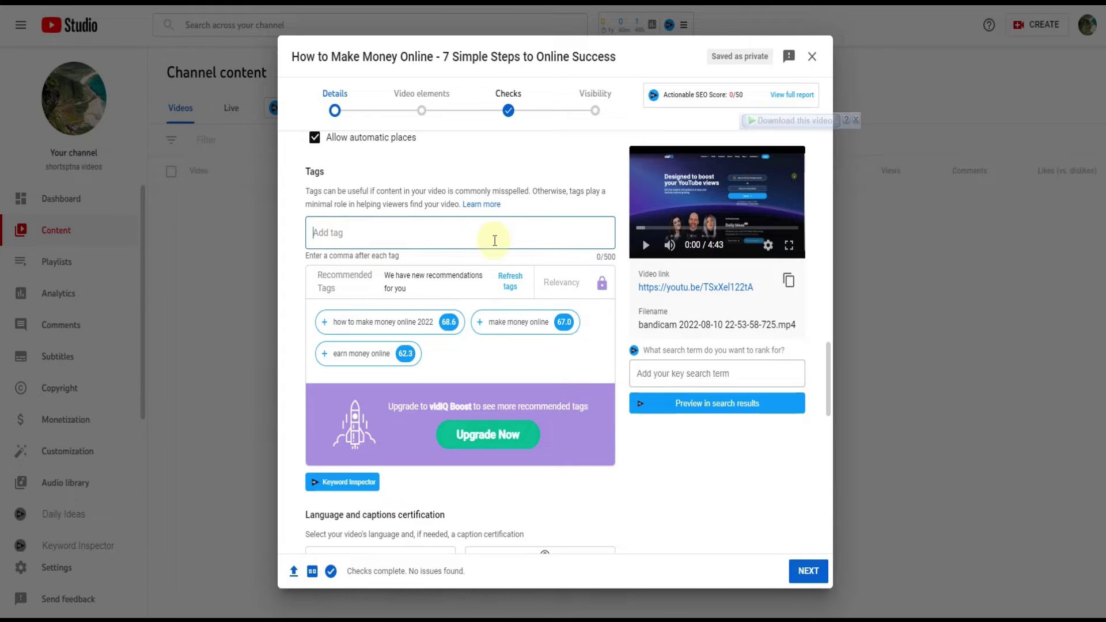
click(404, 324)
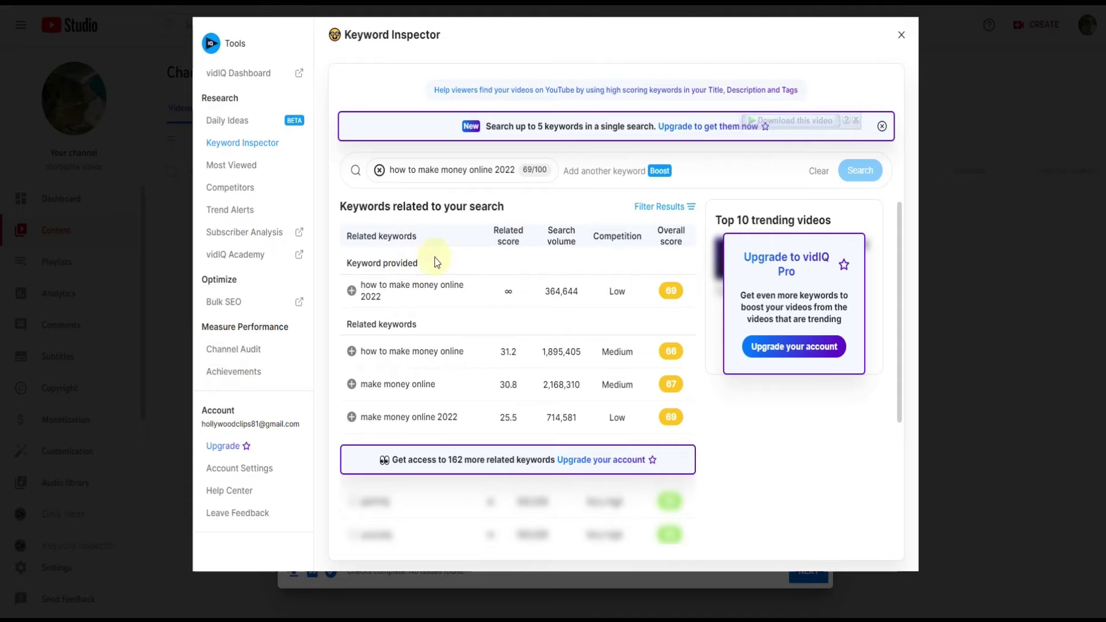
drag(394, 237, 448, 239)
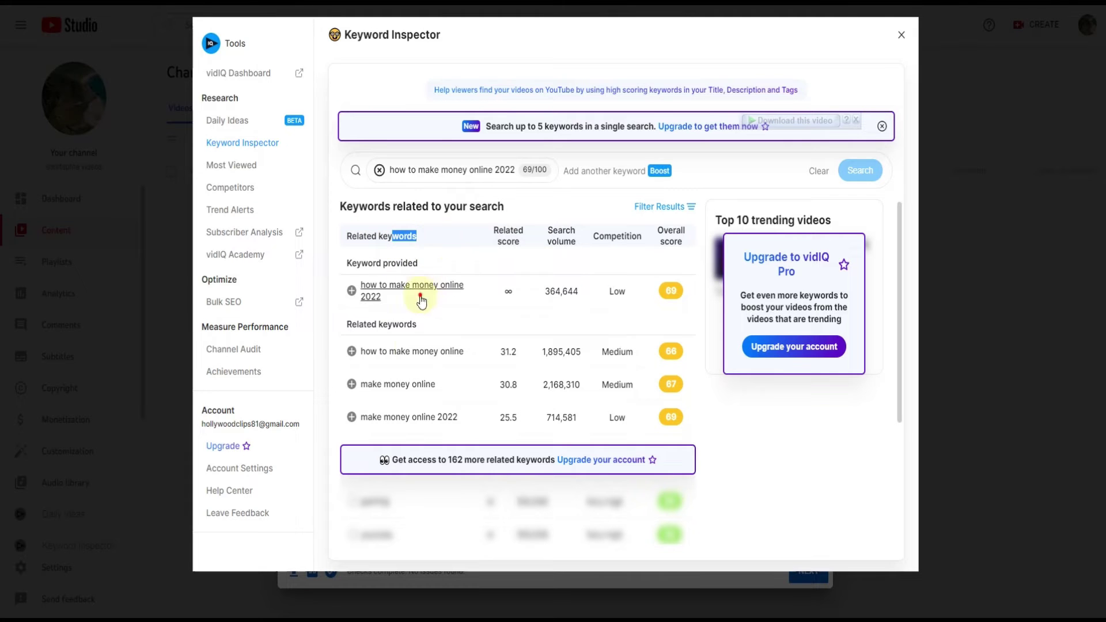
drag(420, 299, 395, 383)
click(470, 270)
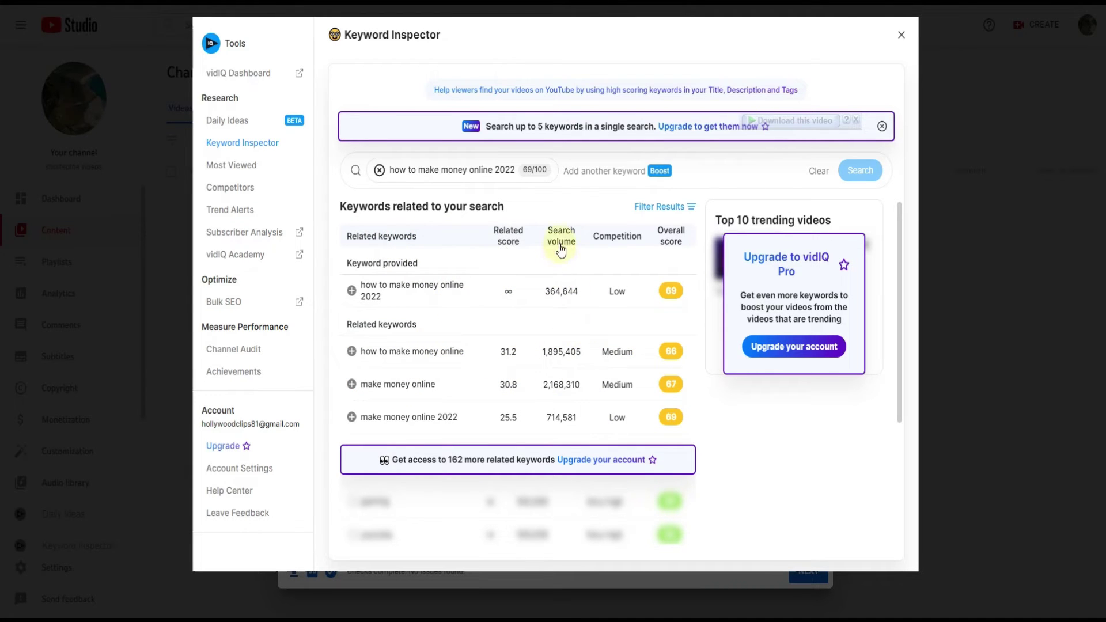
drag(556, 291, 580, 351)
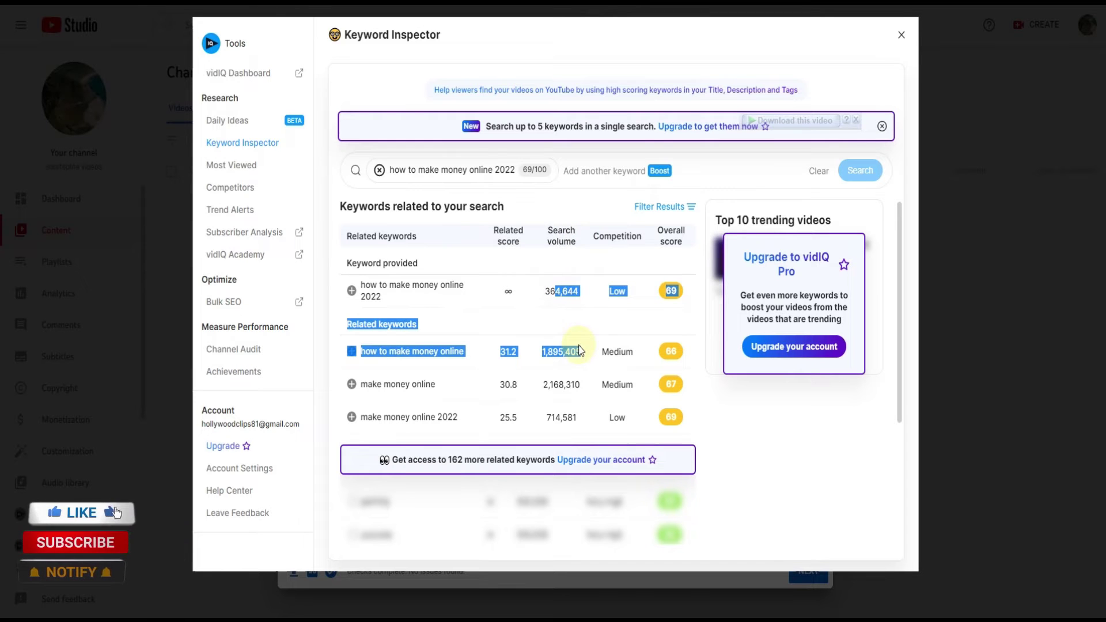
click(619, 311)
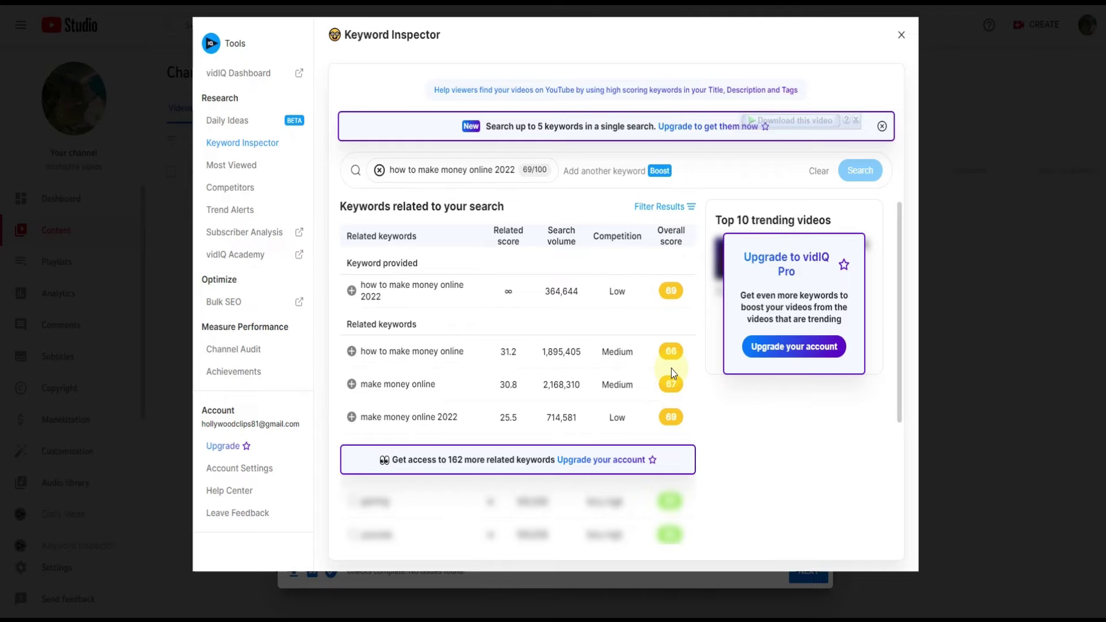
mouse_move(620, 284)
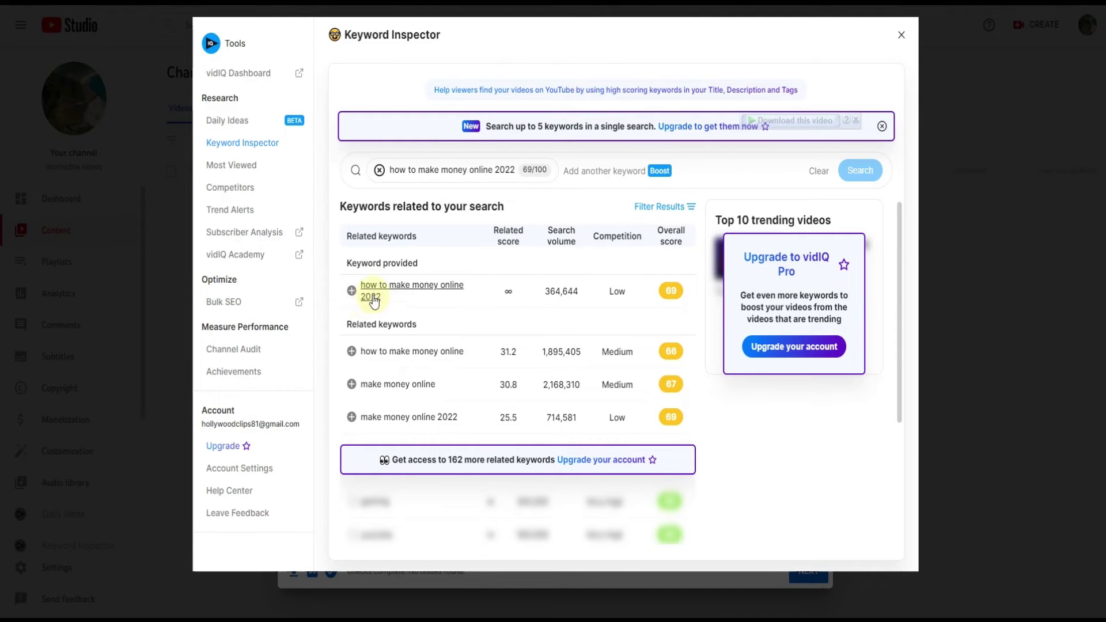
Add the tags "how to make money online 2022", "make money online 2022", "how to make money online" and "make money online", and refresh the recommended tags
click(351, 291)
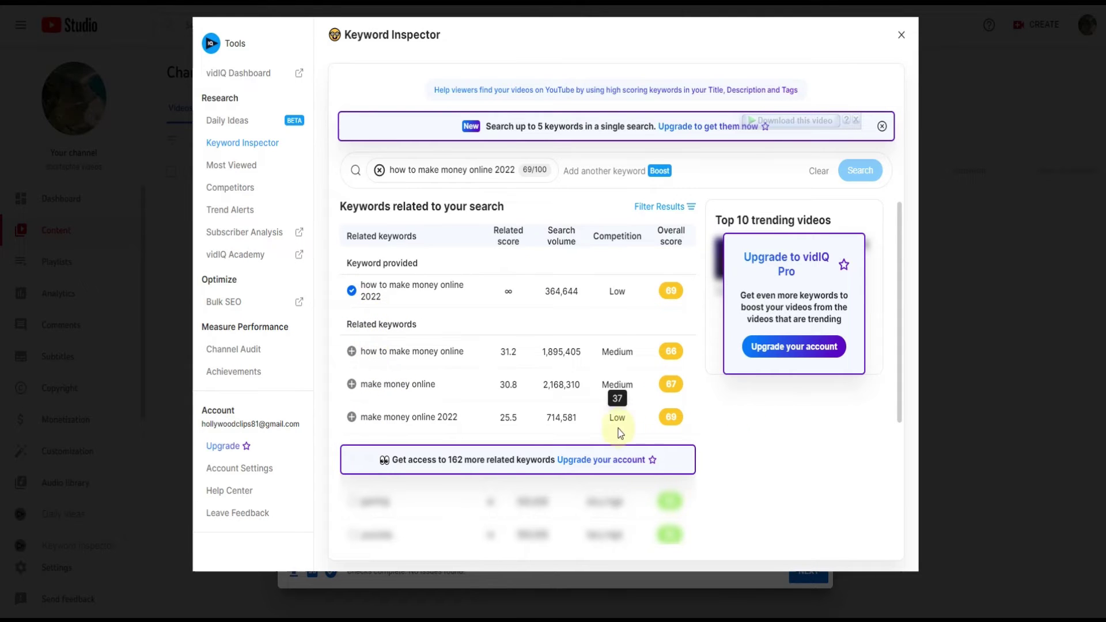
click(351, 417)
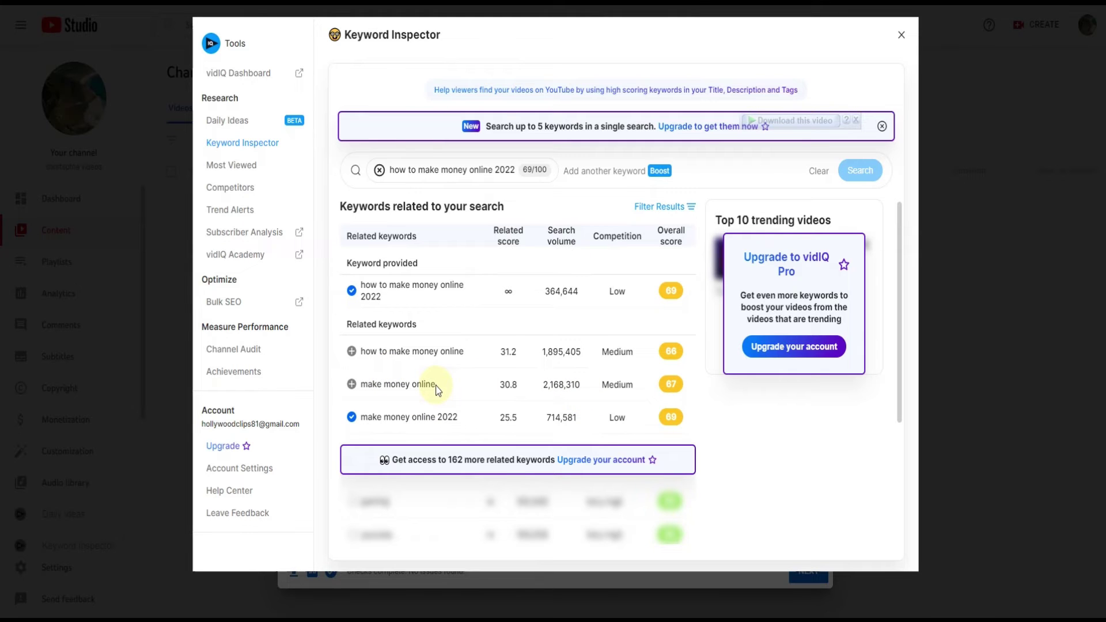
click(352, 353)
click(352, 385)
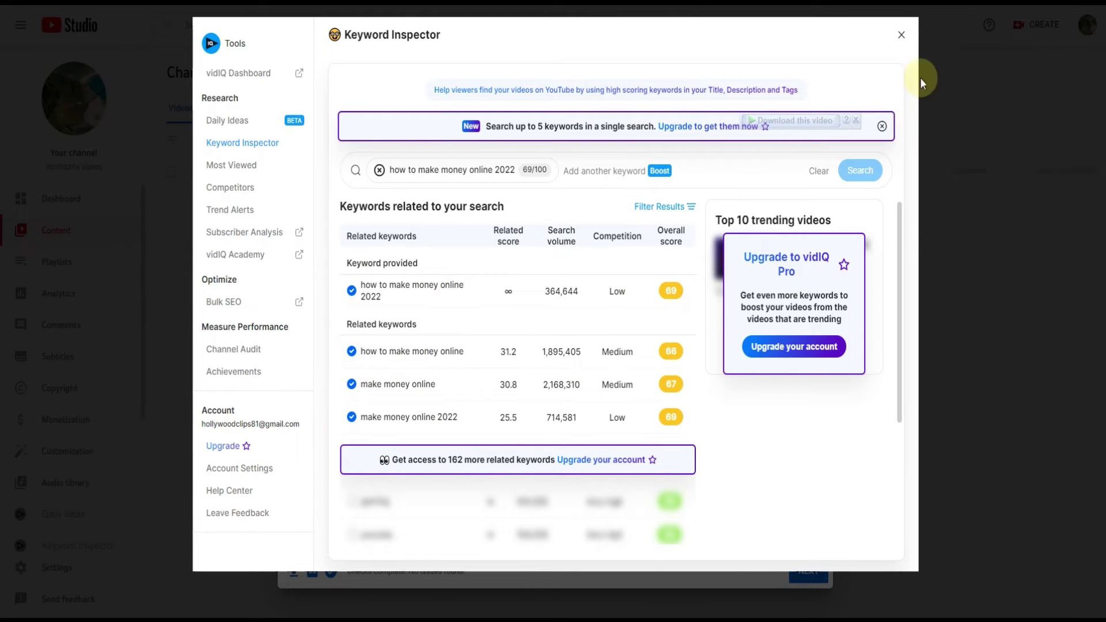
click(900, 37)
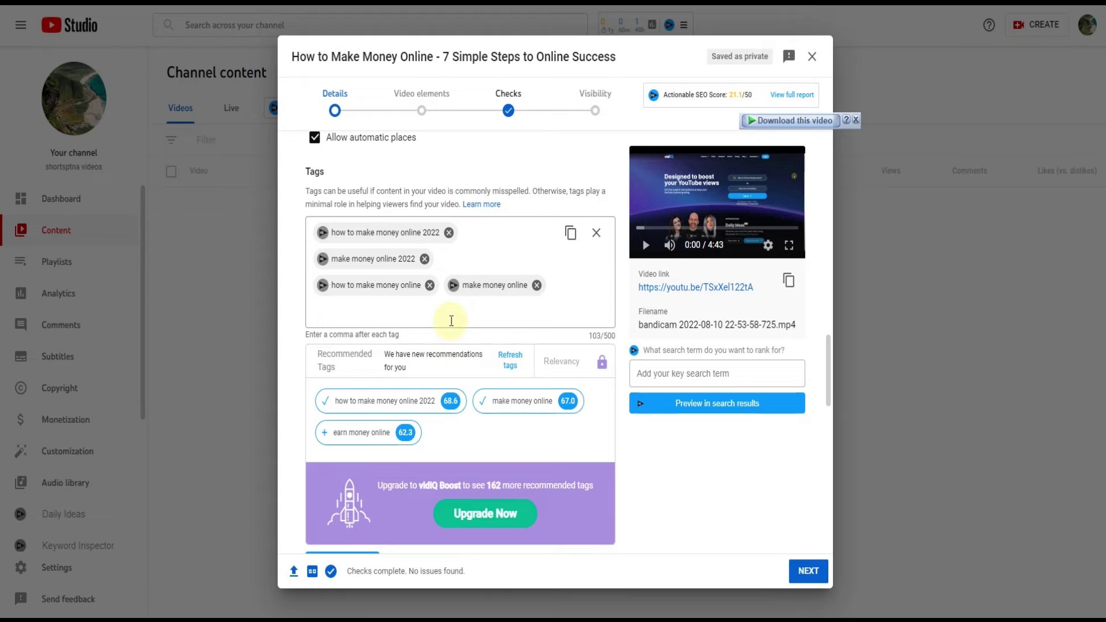
click(515, 368)
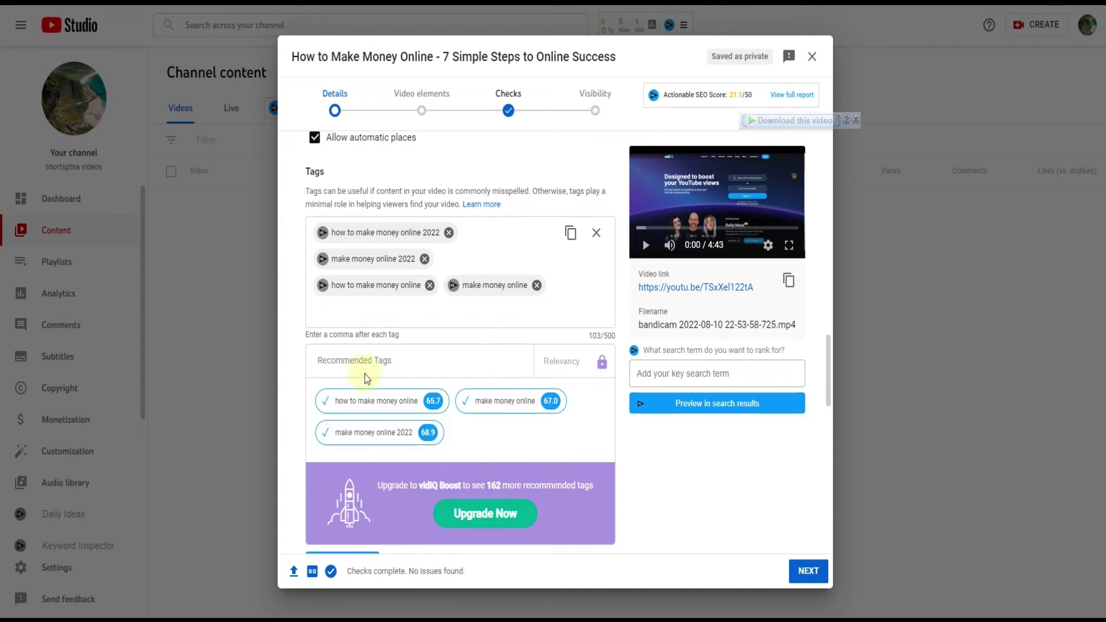
Inspect the recommended tag "make money online 2022" and search the Keyword Inspector for "how to make money 2022"
click(372, 433)
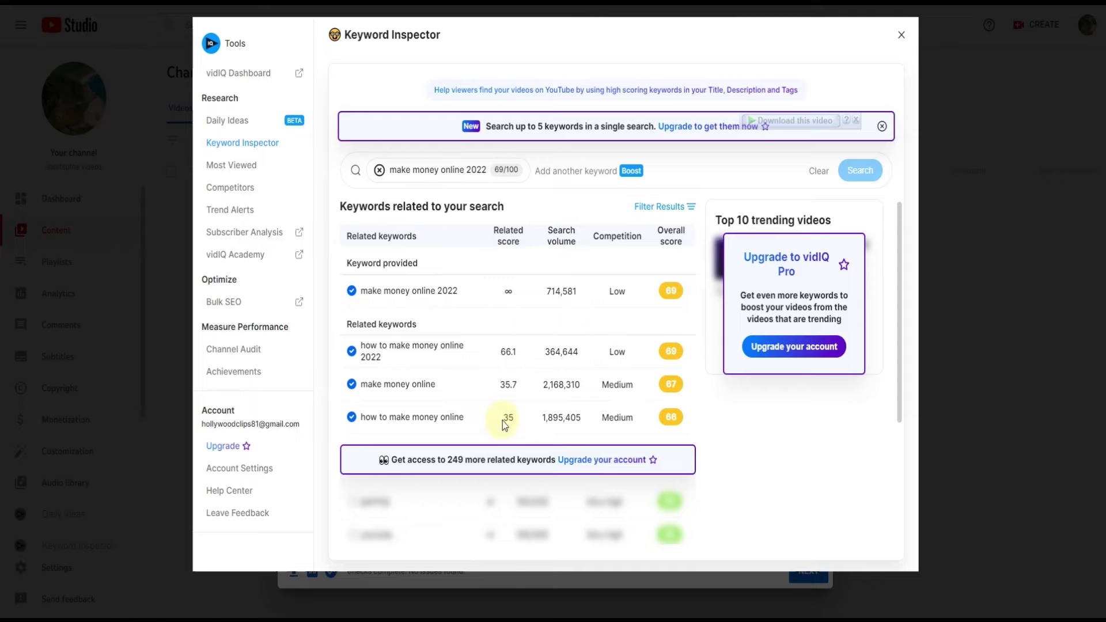
click(380, 173)
text(how to make money)
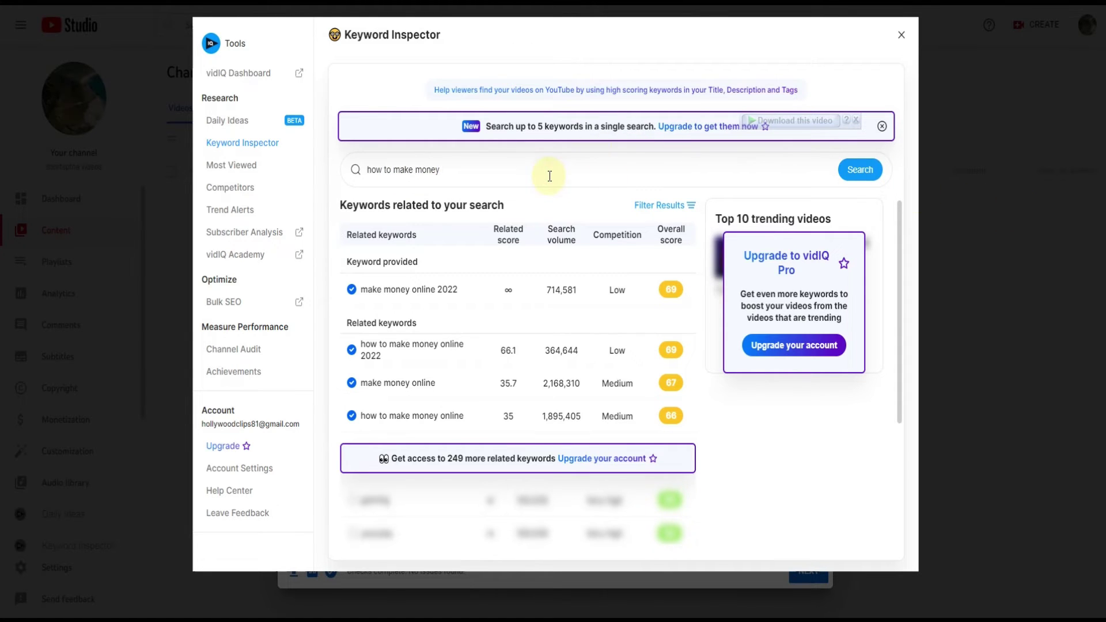
text(202)
key(Return)
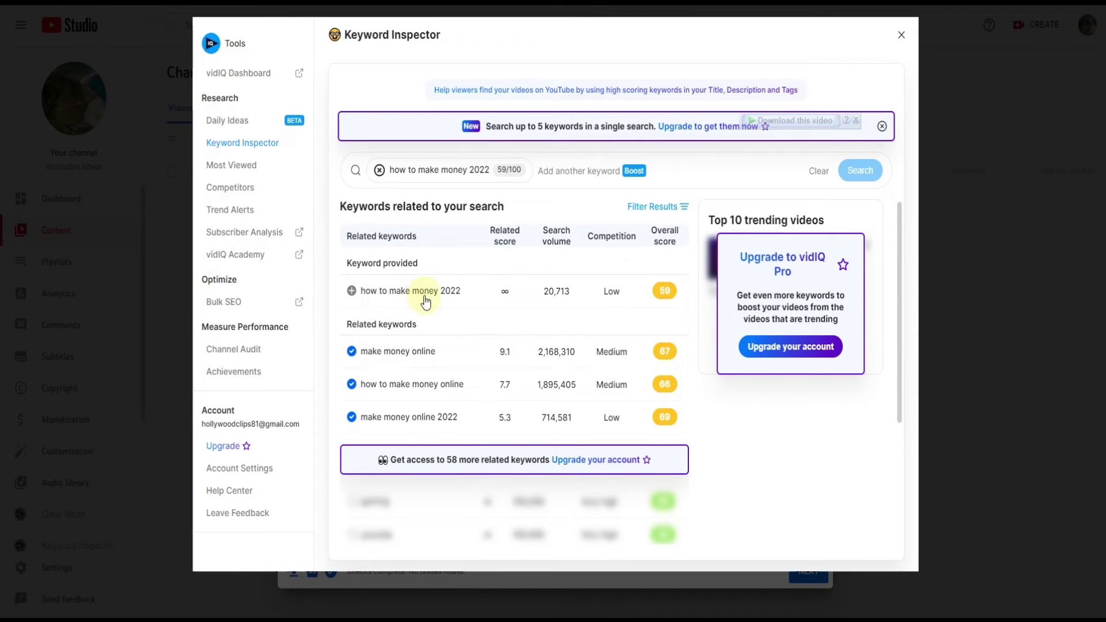
Add the keyword "how to make money 2022" as a video tag and refresh the recommended tags
click(352, 291)
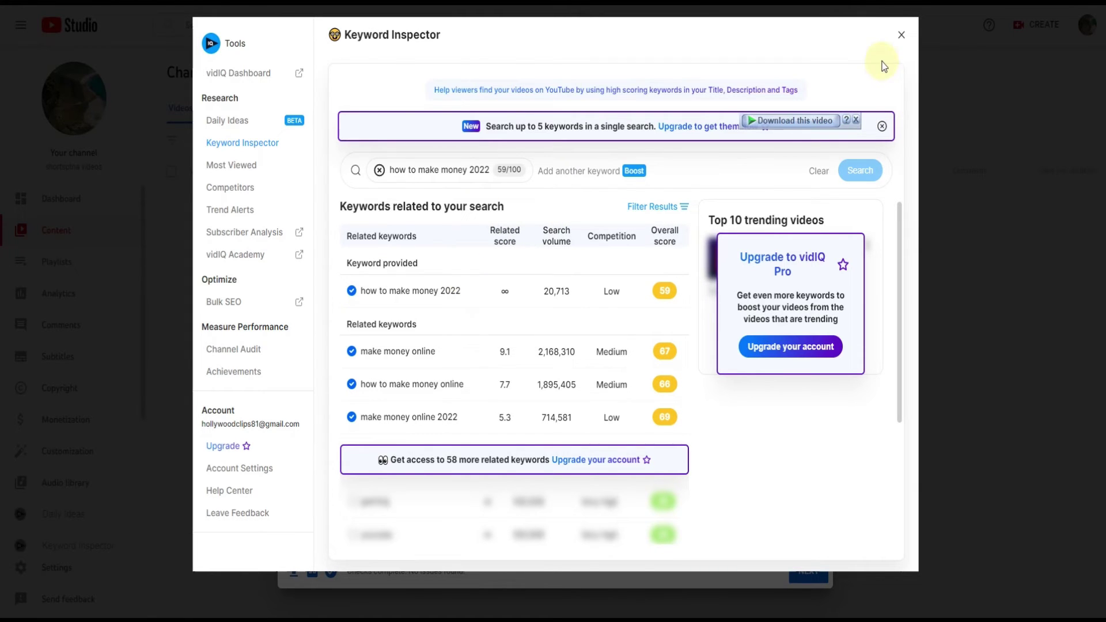
click(902, 36)
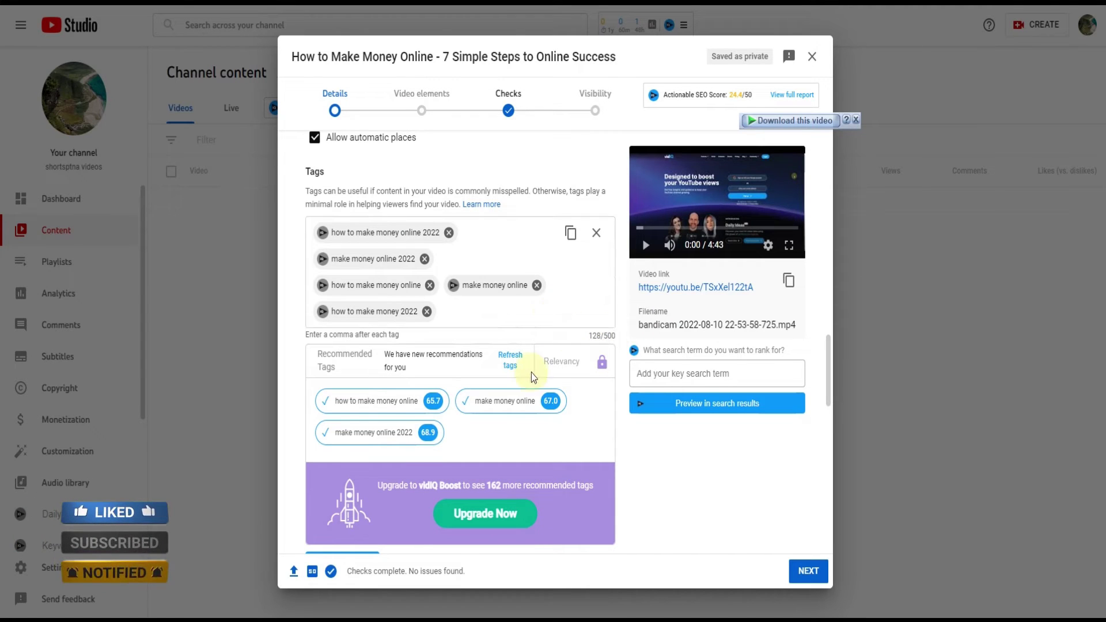
click(512, 354)
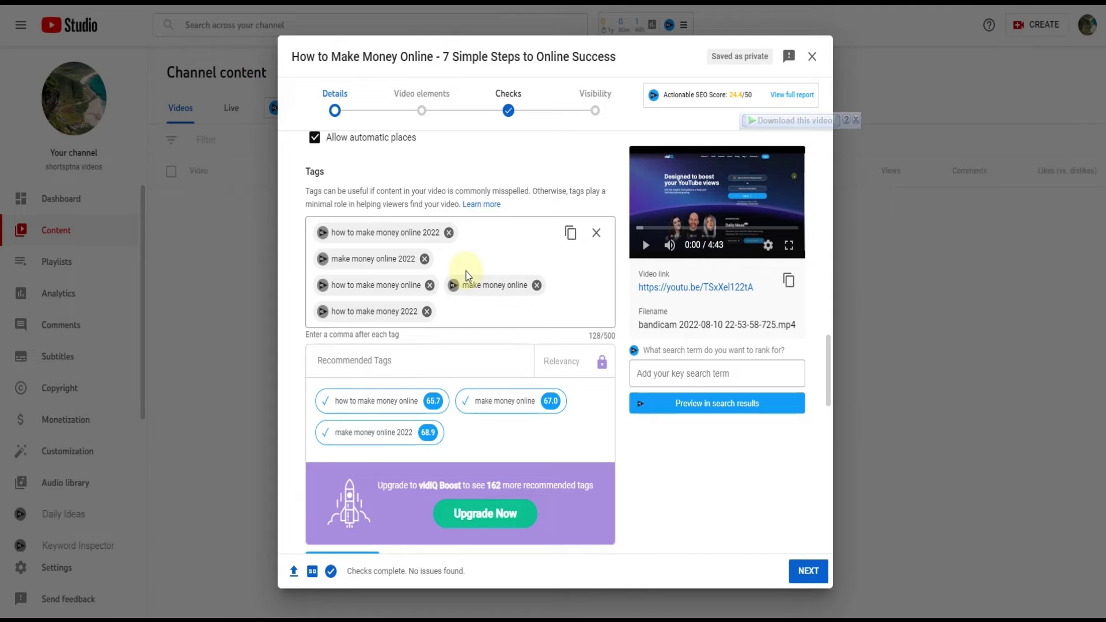
Inspect the recommended tag "how to make money online", search the Keyword Inspector for "vlogs", and close it
click(382, 398)
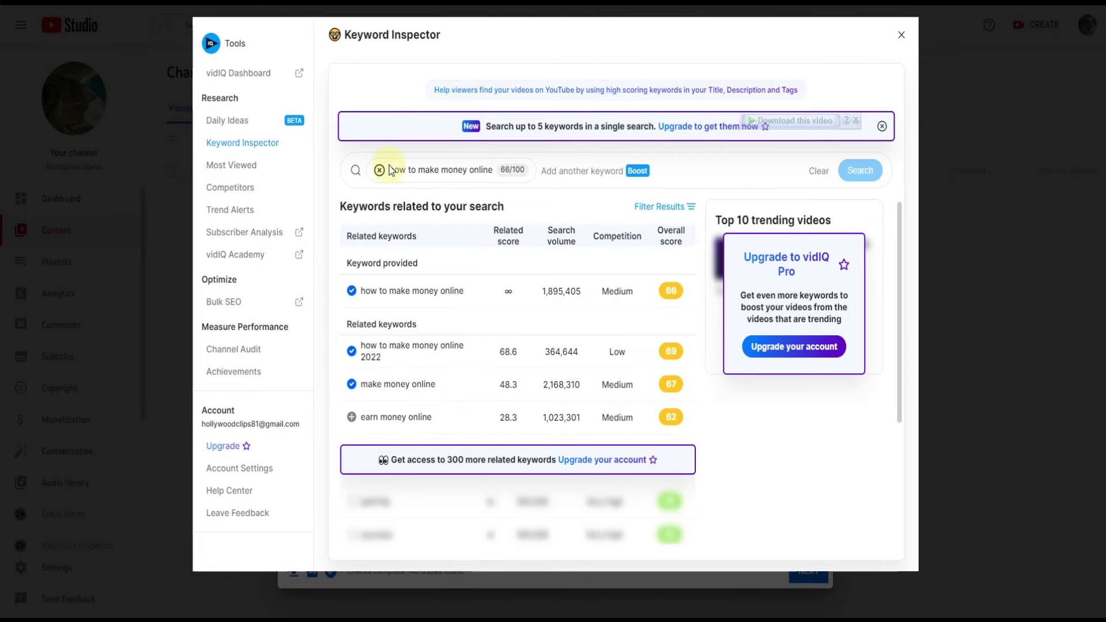
click(380, 171)
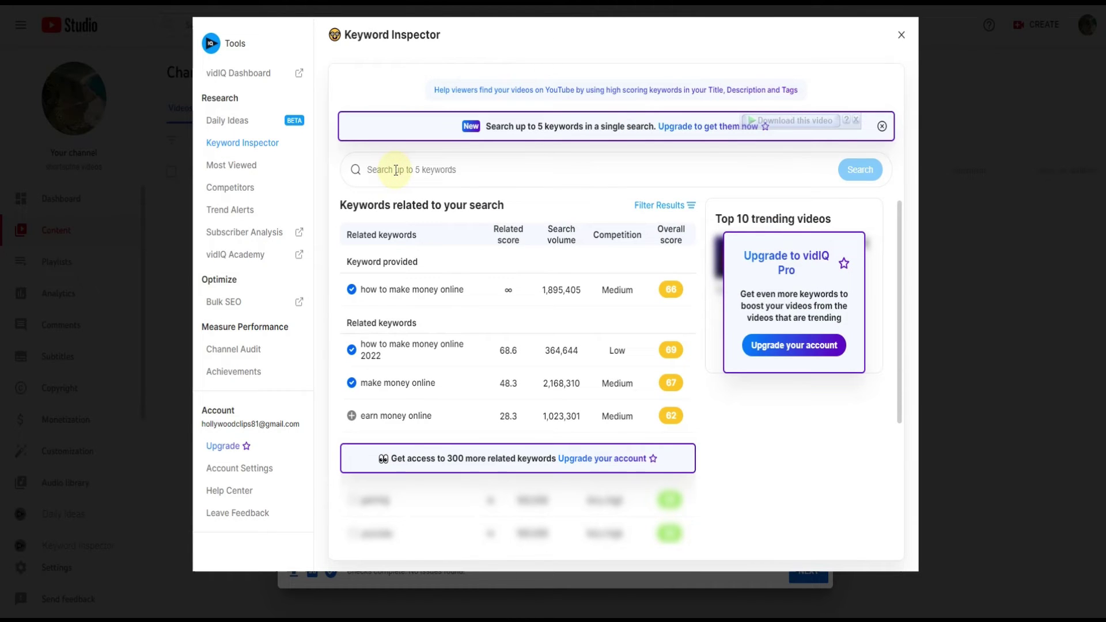
text(vlogs)
key(Return)
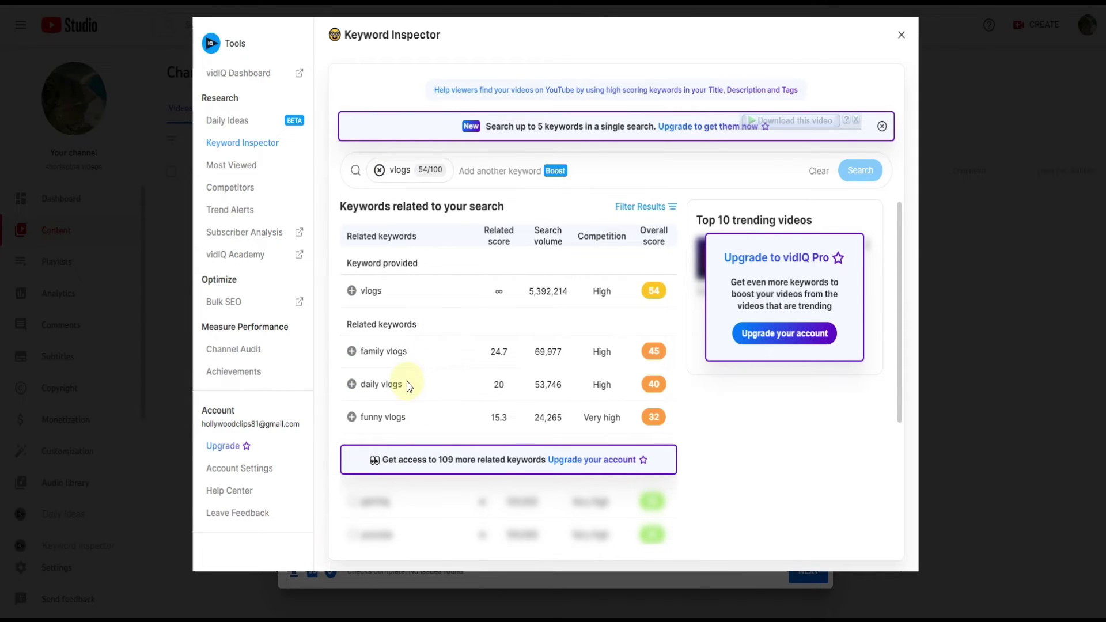
click(902, 36)
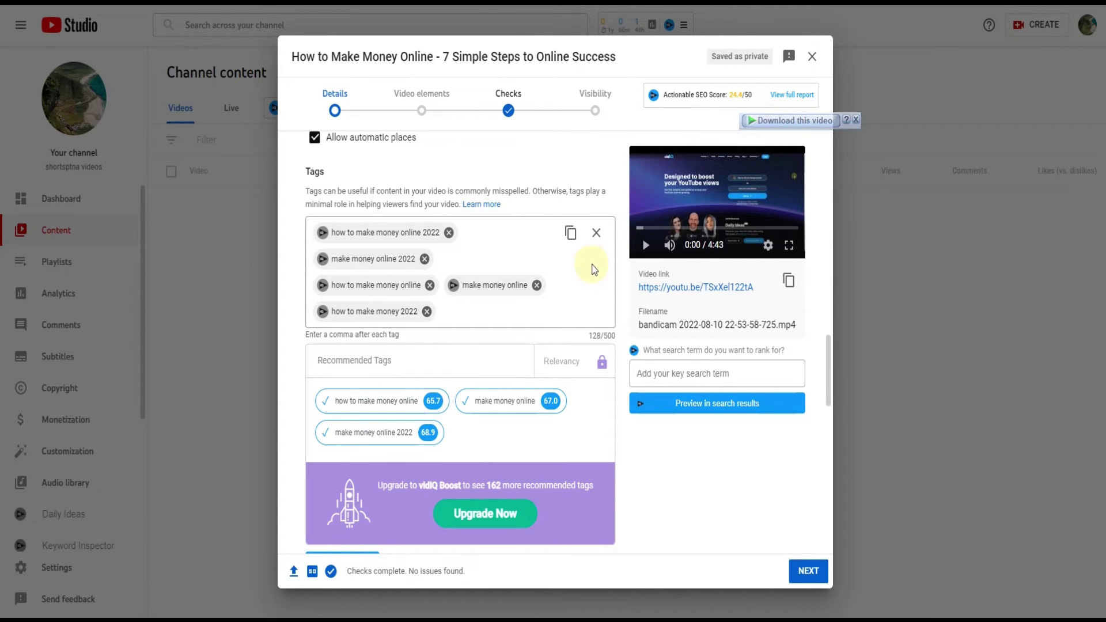
click(499, 308)
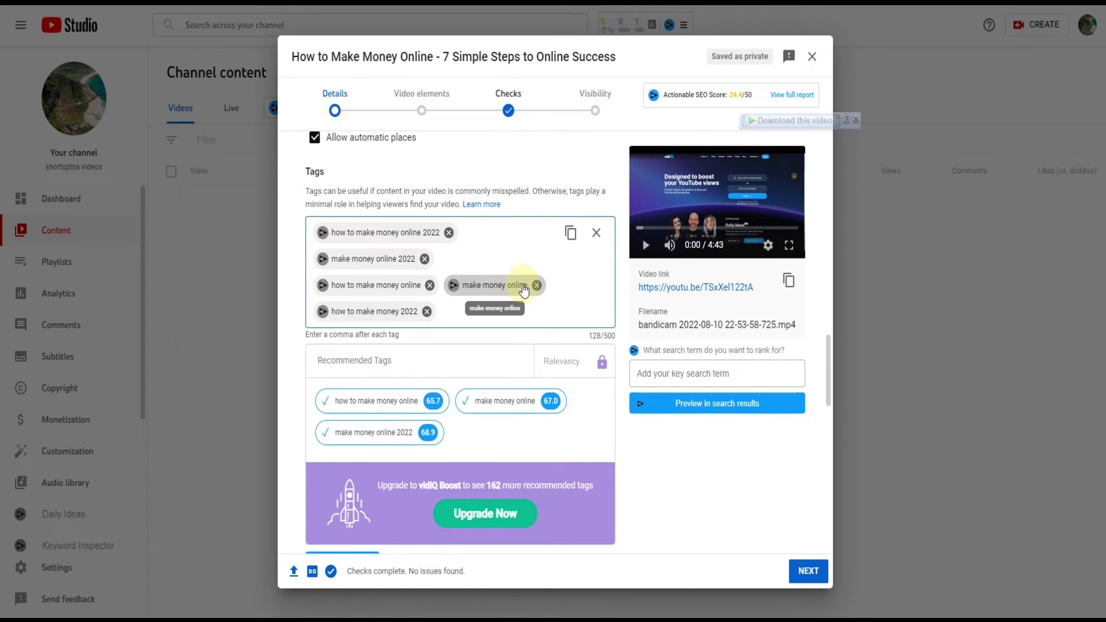
text(ecos)
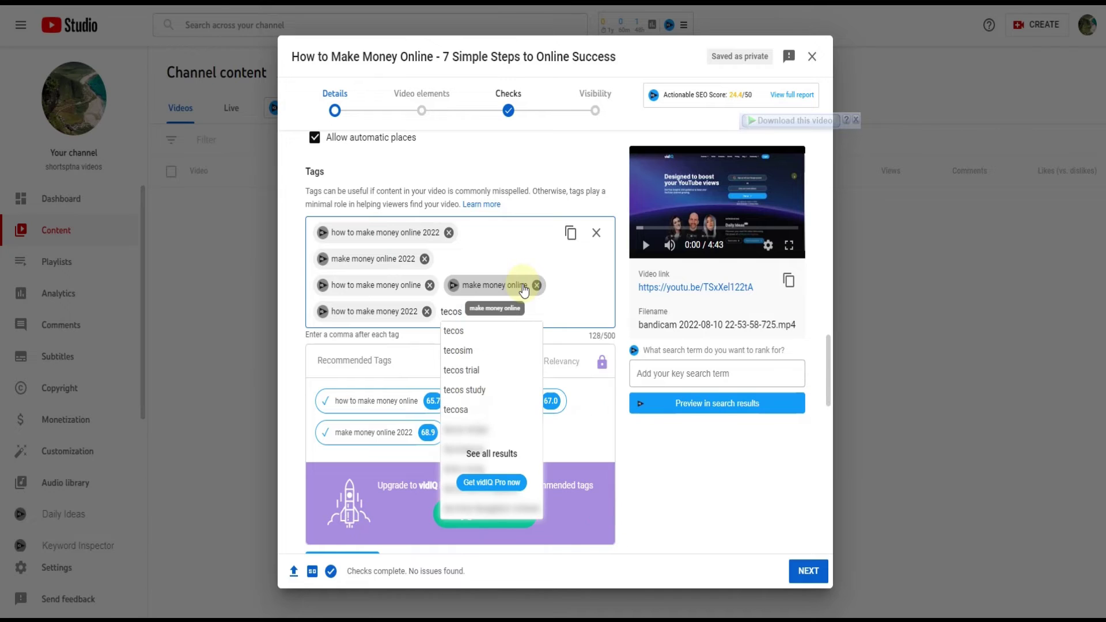
text(udhir)
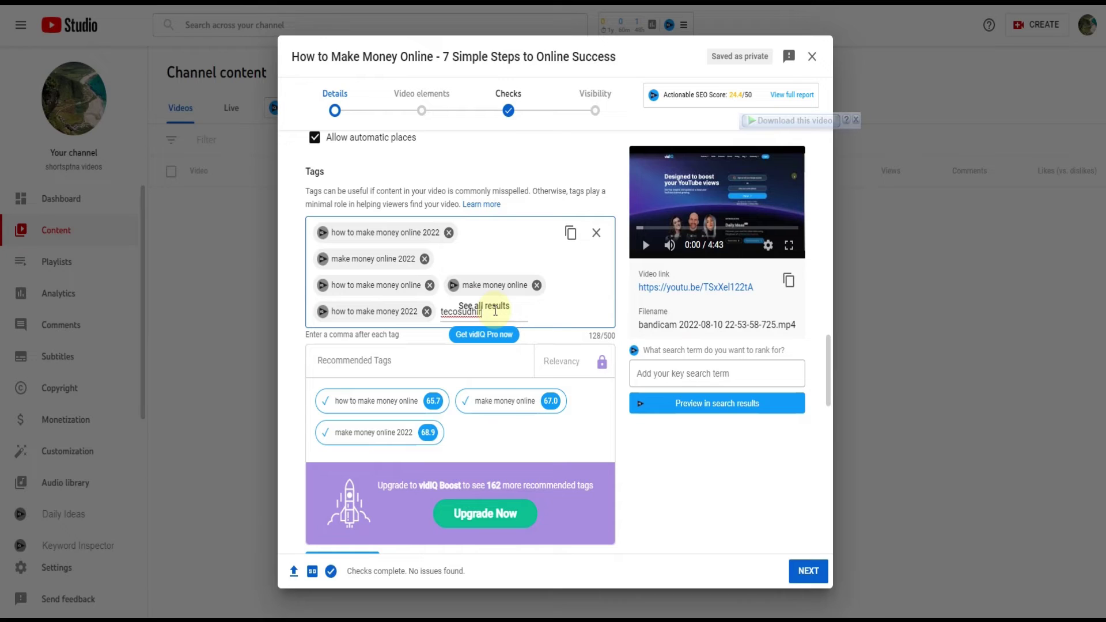
key(BackSpace)
key(BackSpace)
key(BackSpace)
key(BackSpace)
key(BackSpace)
key(BackSpace)
key(BackSpace)
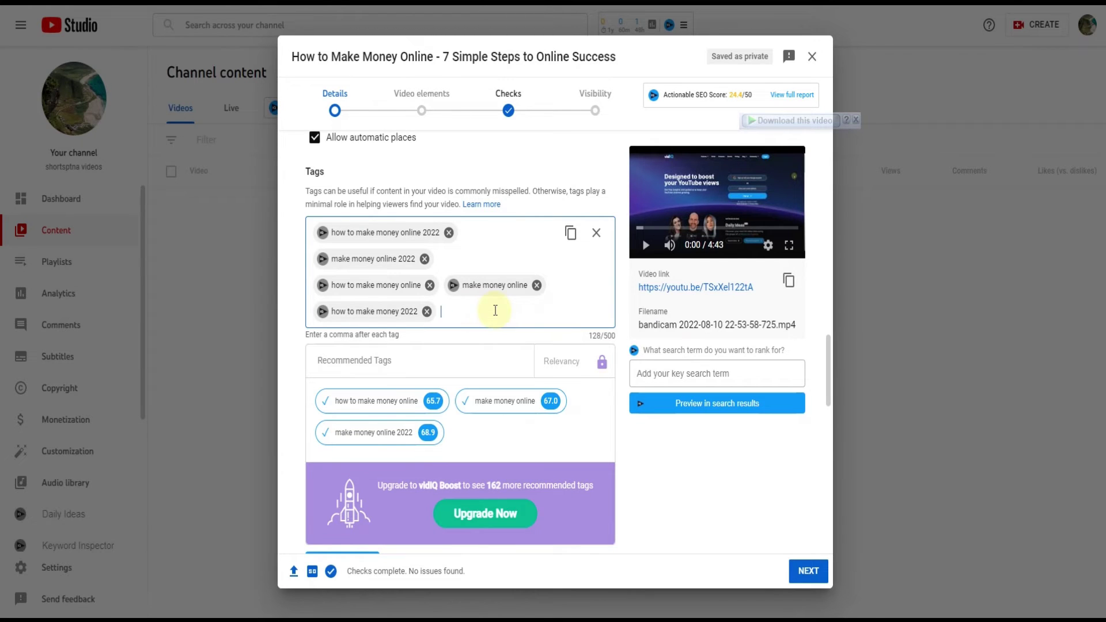
Copy all the video's tags and paste them into the empty description
click(572, 234)
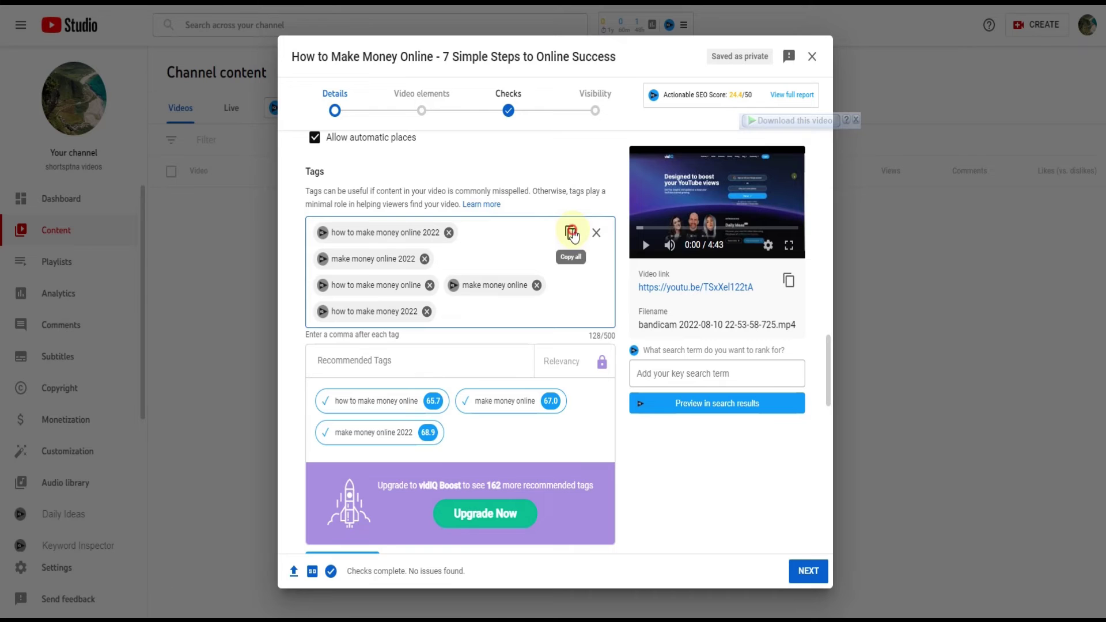
scroll(530, 254, up, 10)
scroll(519, 271, up, 10)
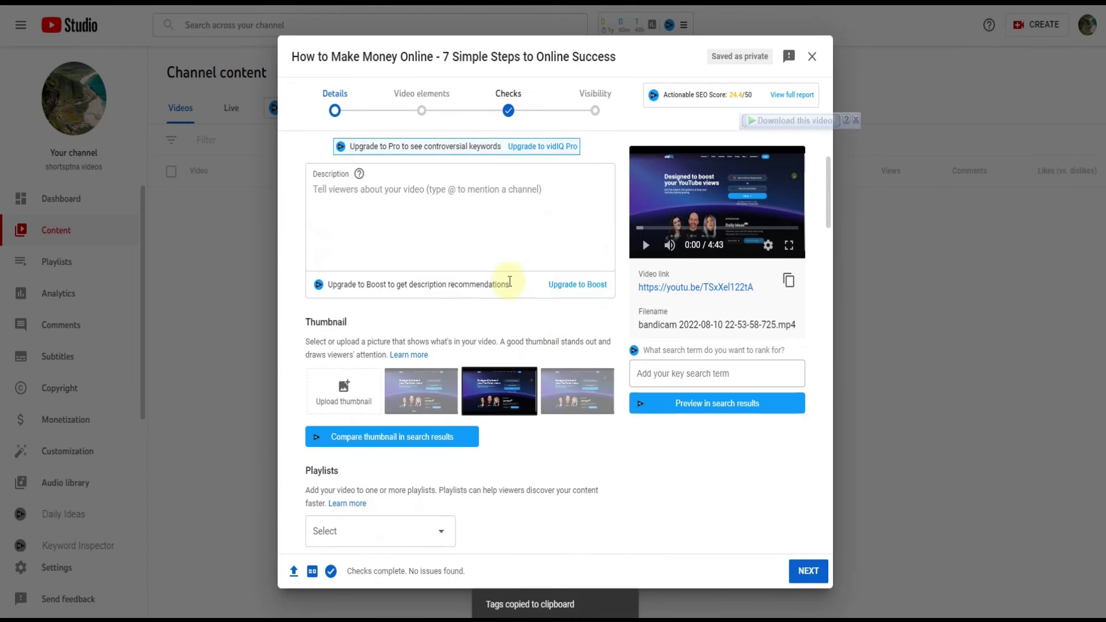
click(407, 354)
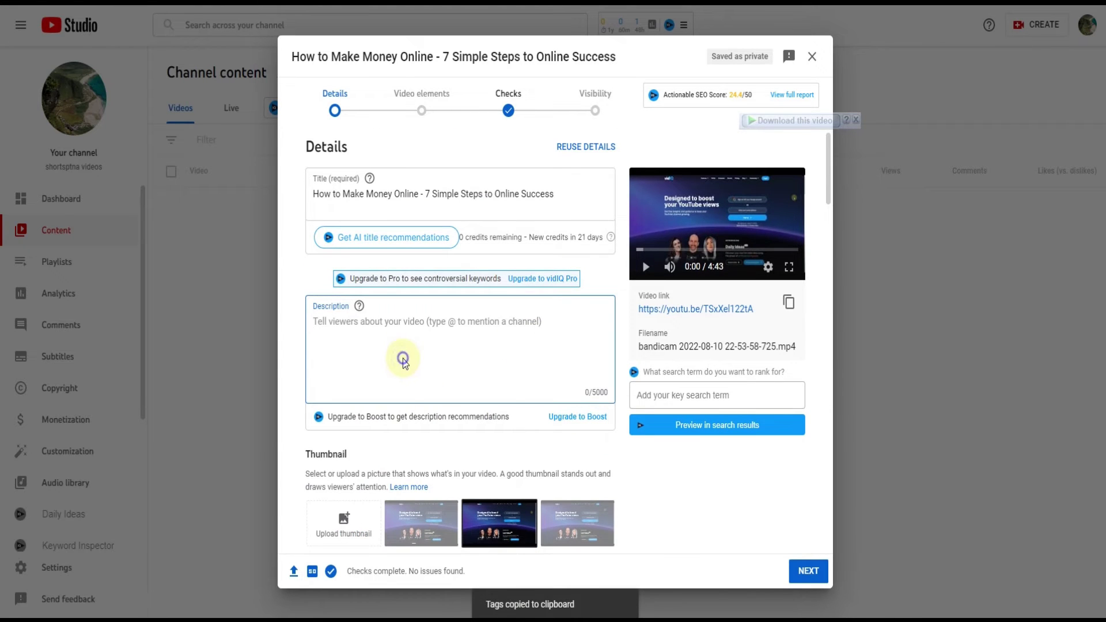
right_click(404, 359)
click(431, 455)
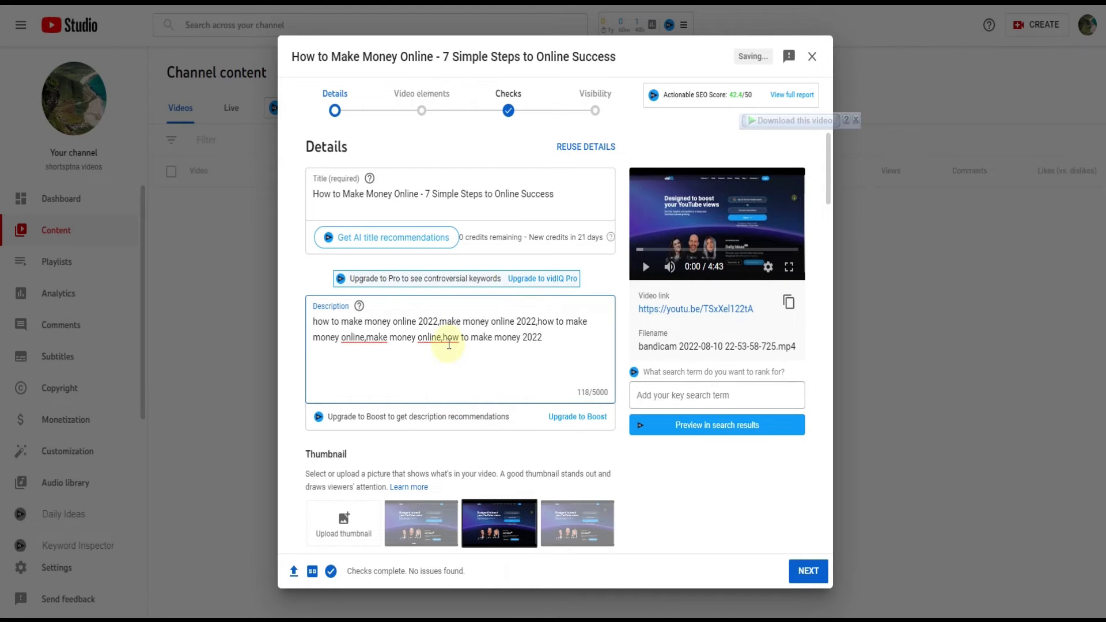
Split the pasted tags in the description onto separate lines, replacing each comma between them with a line break
click(443, 326)
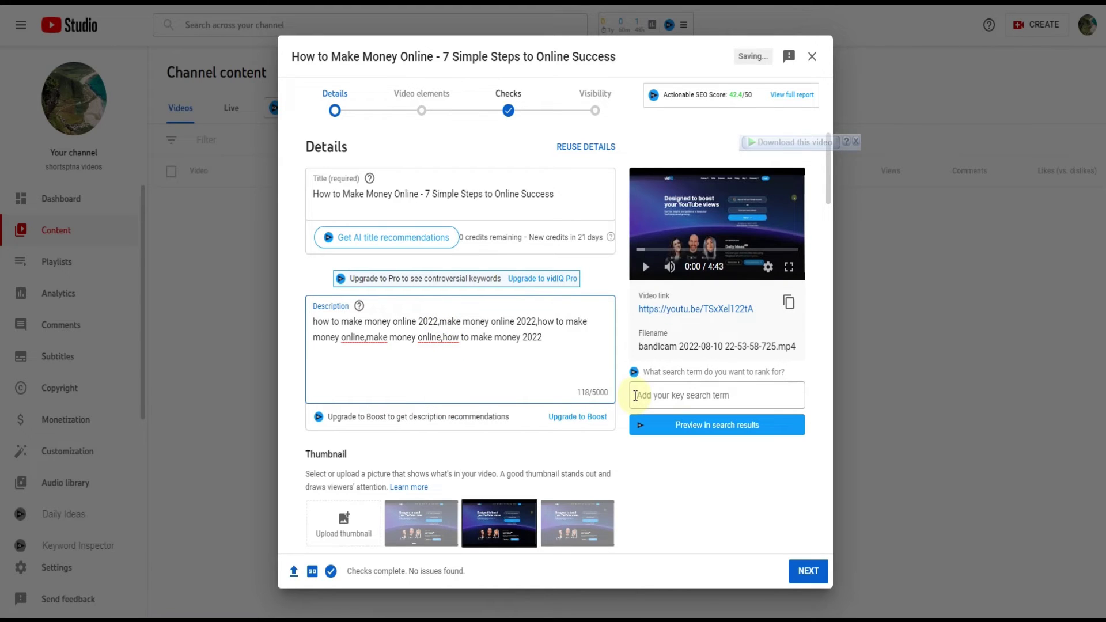
key(BackSpace)
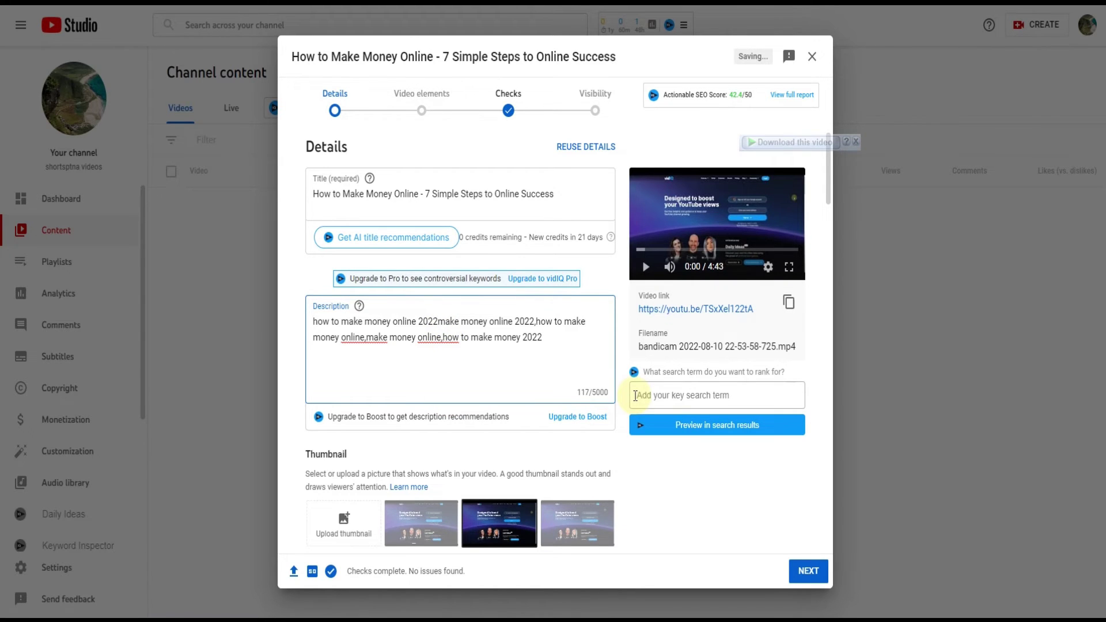
key(Return)
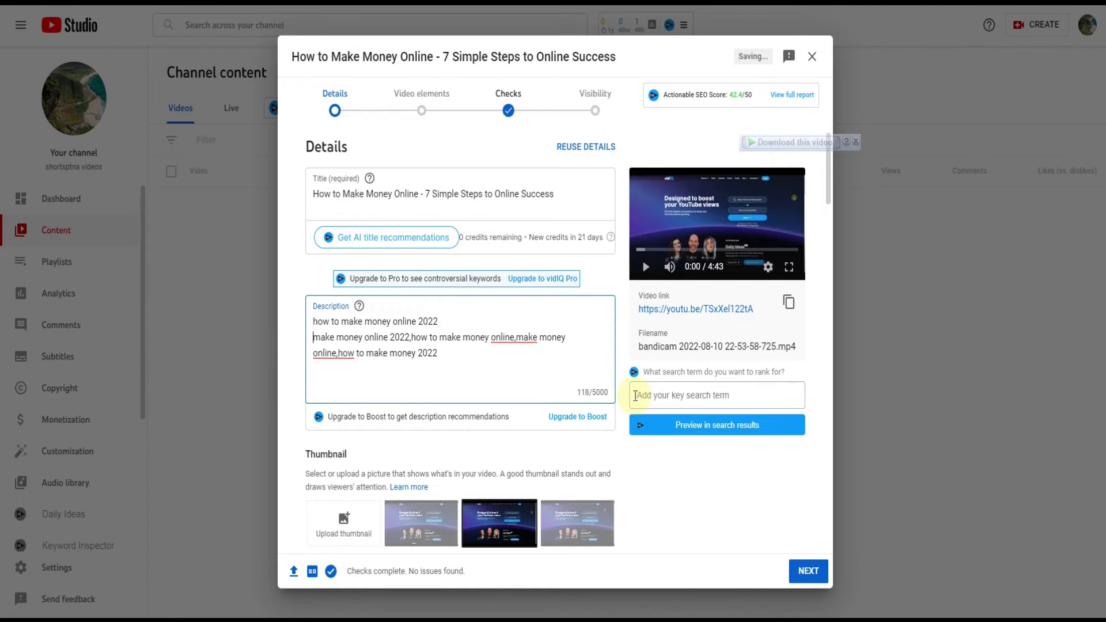
click(411, 337)
key(BackSpace)
key(BackSpace)
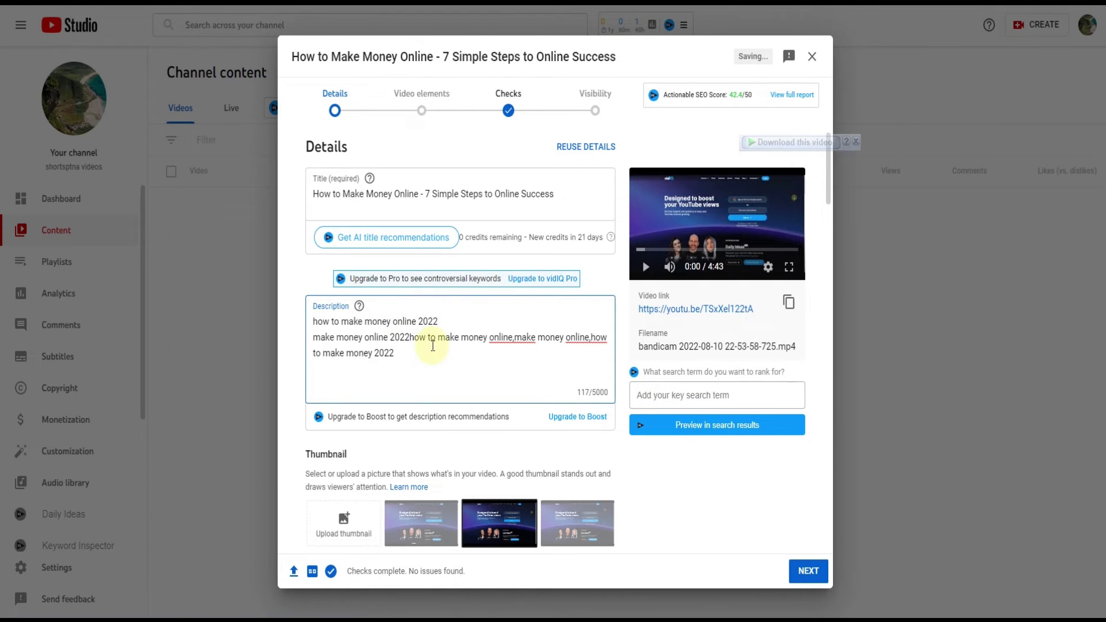
key(Return)
click(419, 354)
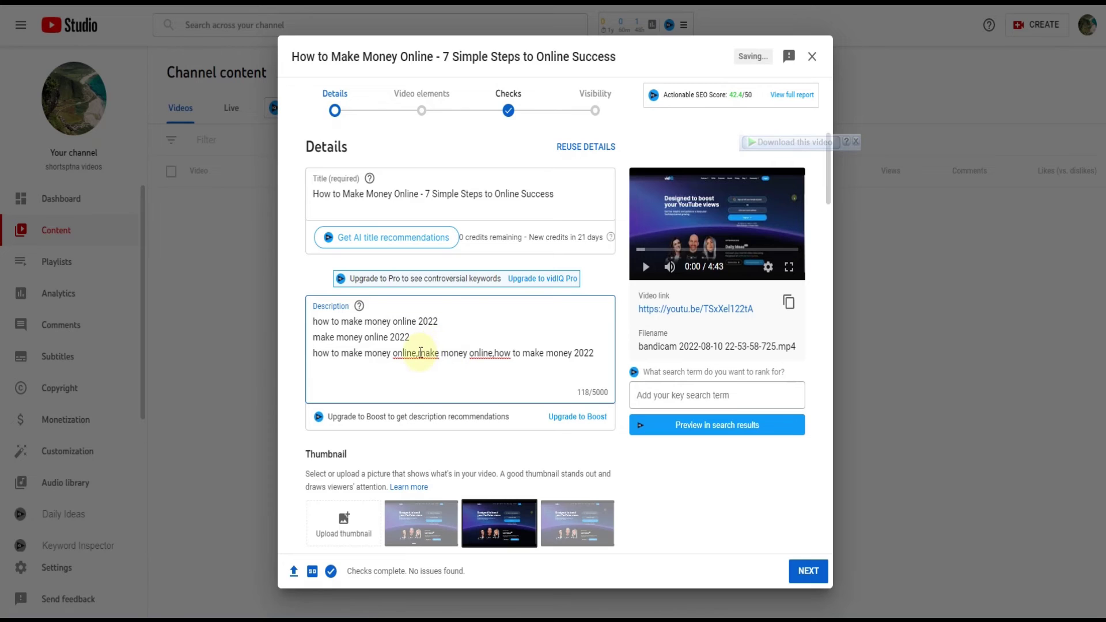
key(BackSpace)
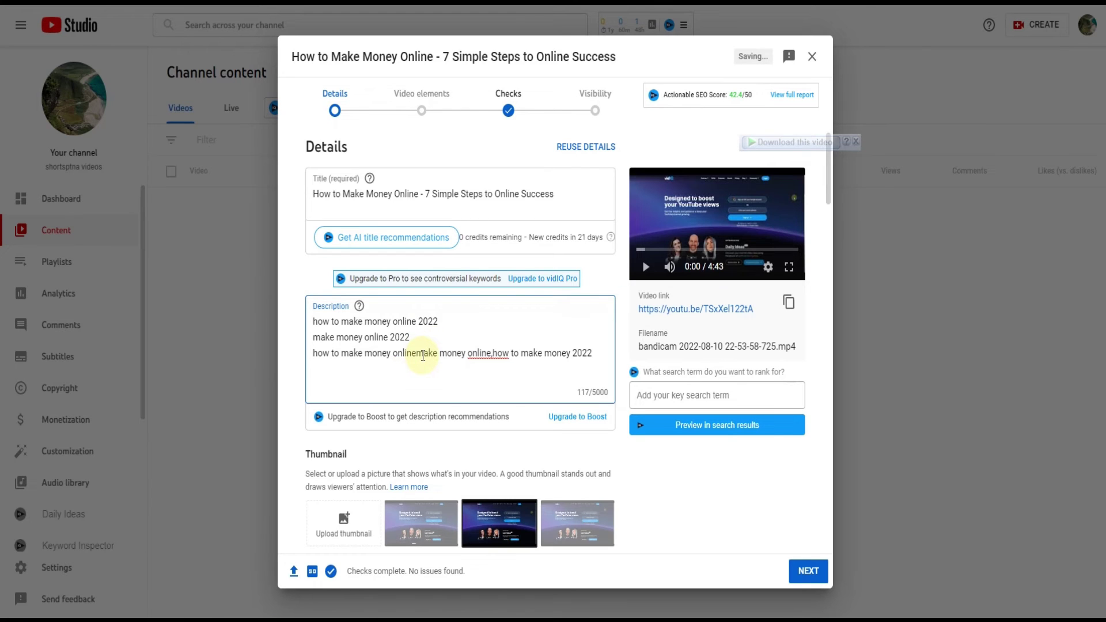
key(Return)
click(391, 369)
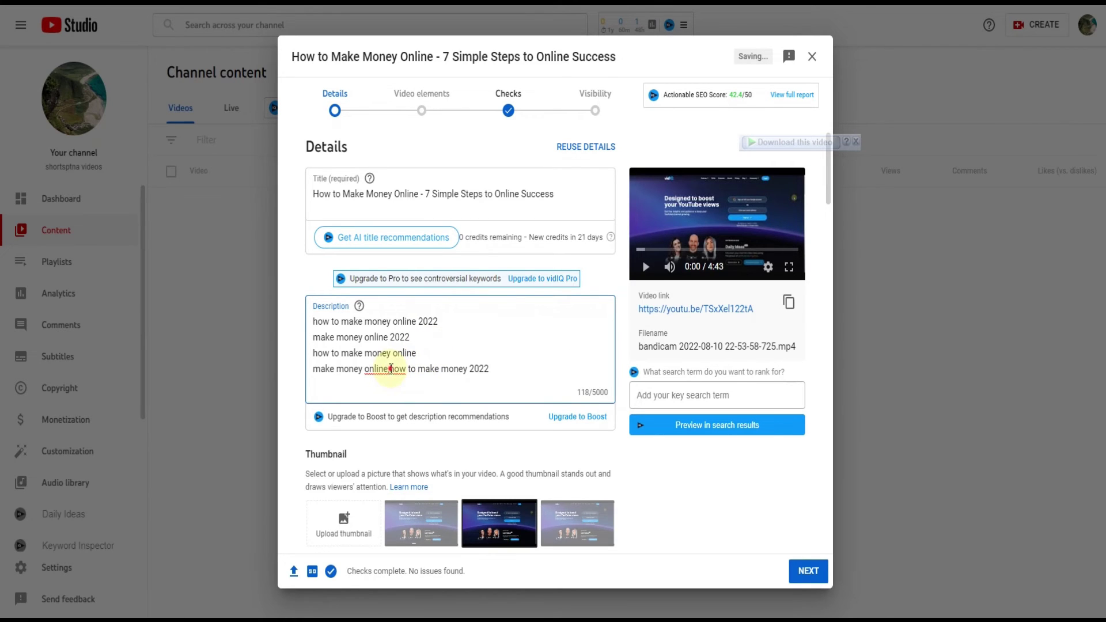
key(Delete)
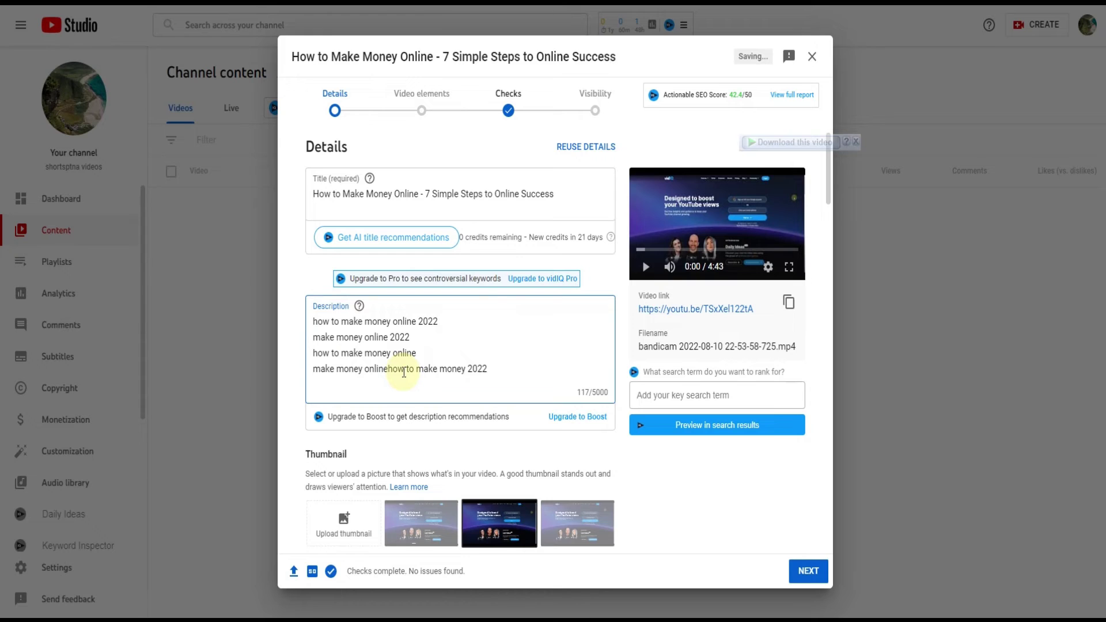
key(Return)
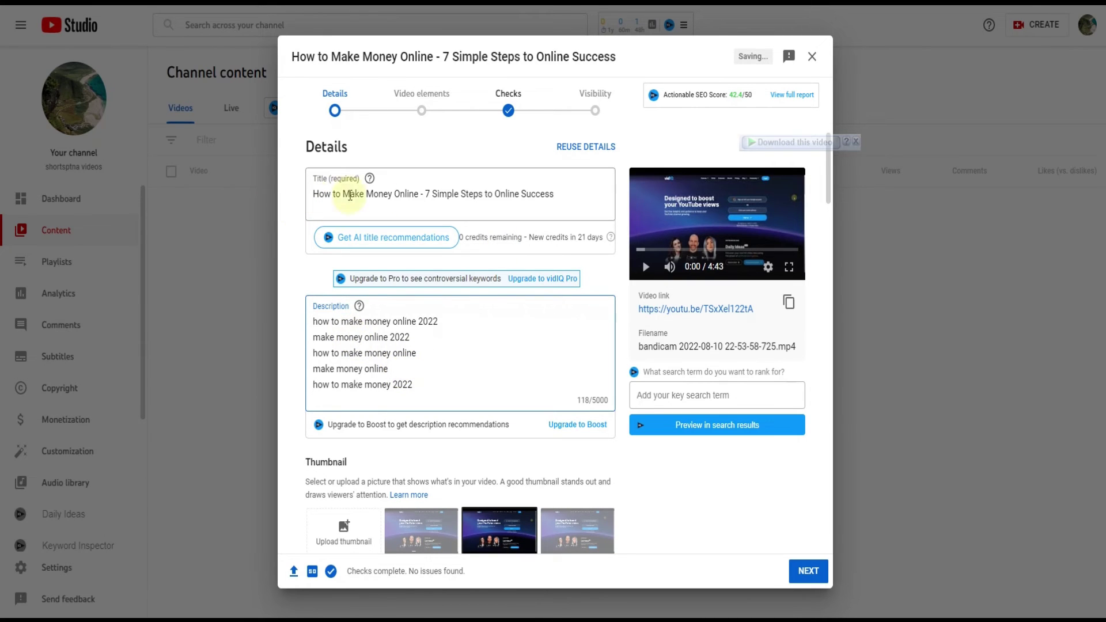
Insert three blank lines above the keywords in the description and paste a copy of the video title on the second one
drag(569, 193, 306, 202)
right_click(330, 196)
click(358, 240)
click(314, 321)
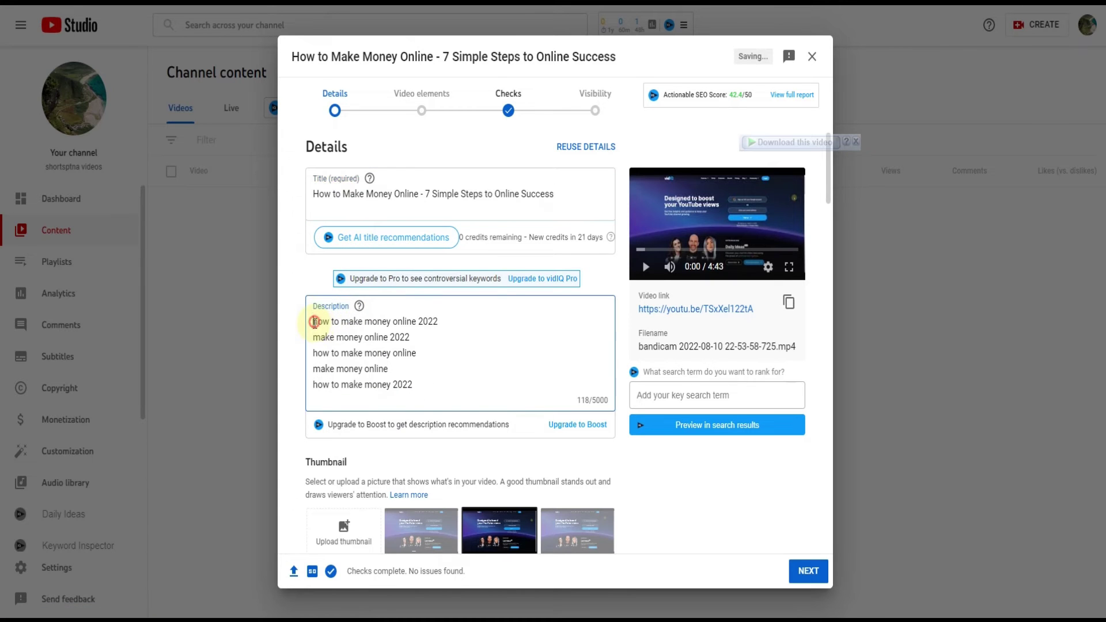
key(Return)
key(Return)
key(Return)
click(322, 338)
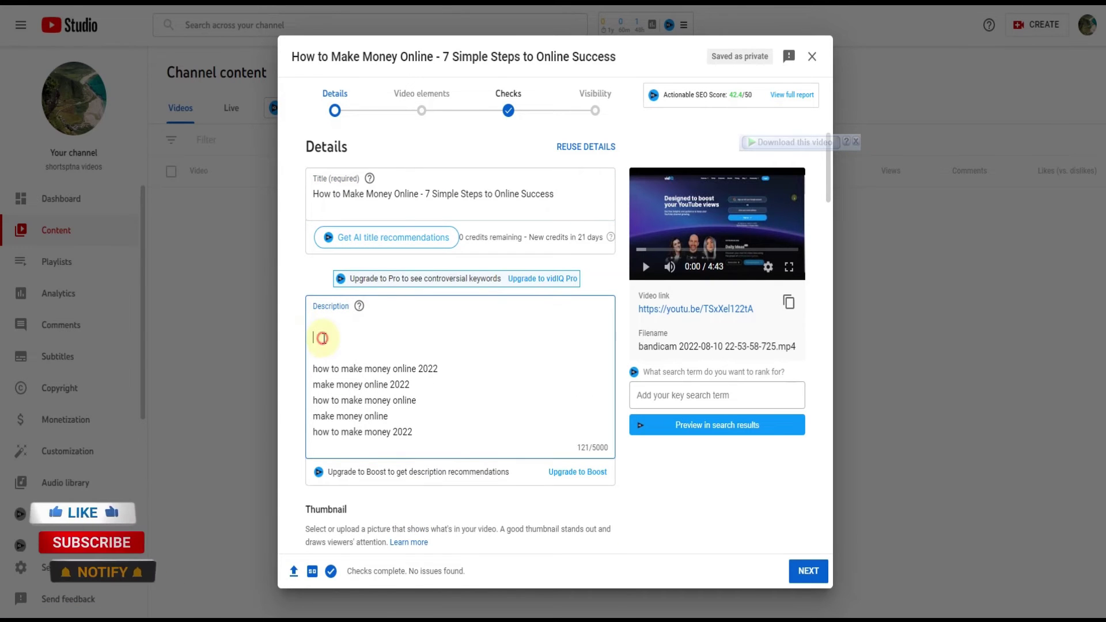
right_click(322, 338)
click(323, 420)
scroll(546, 348, down, 5)
scroll(496, 346, up, 5)
Append "|" to the video title and request AI title recommendations for it, opening their upgrade option
click(576, 197)
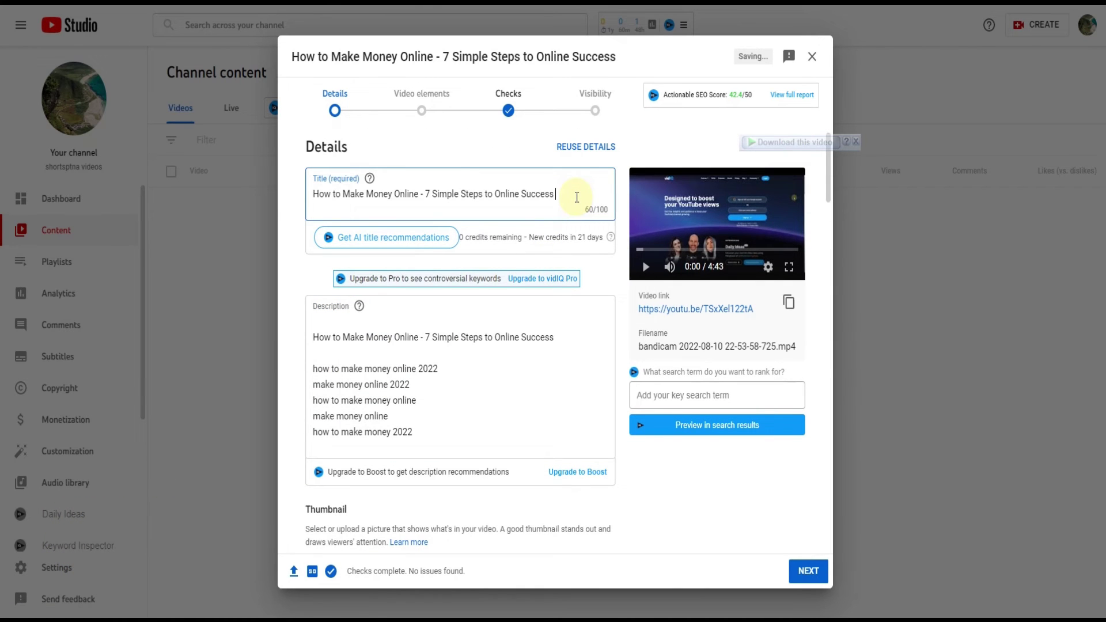
text(|)
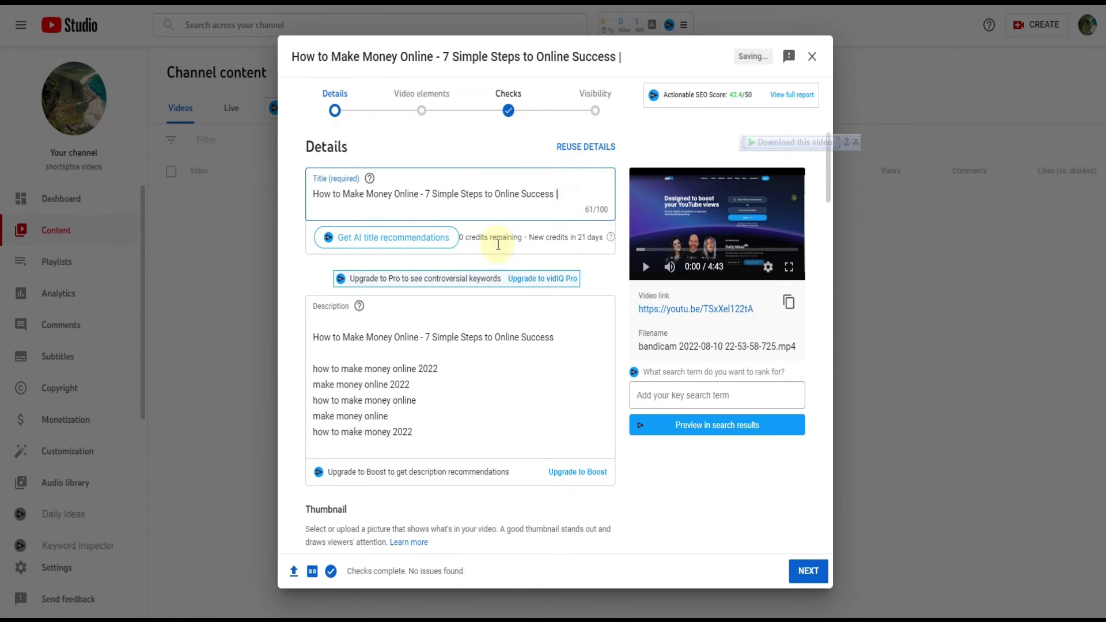
click(372, 238)
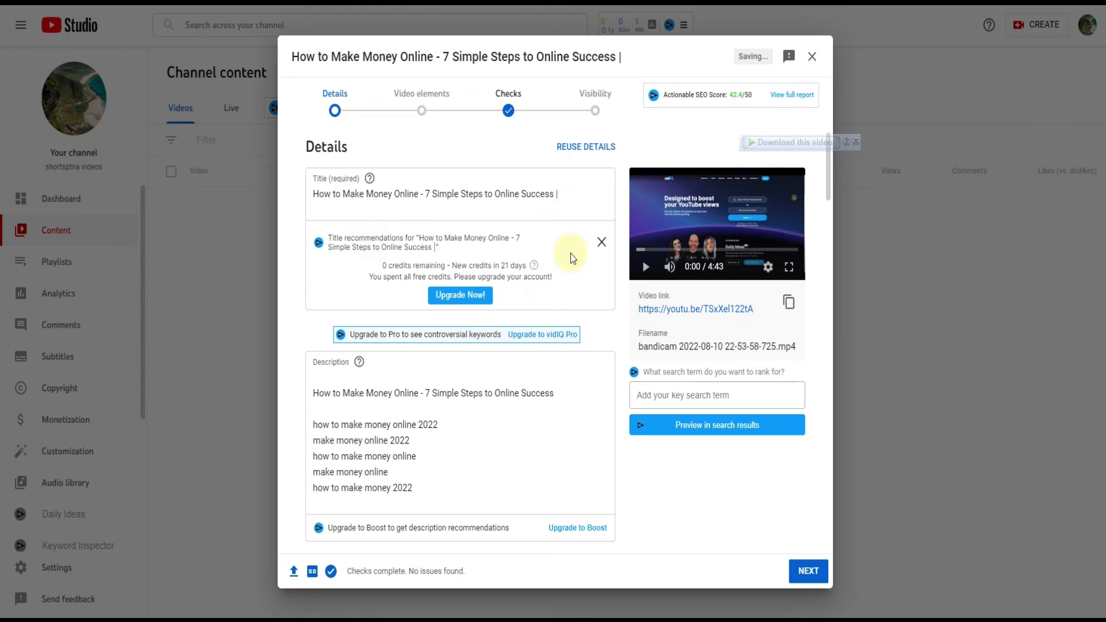
click(460, 295)
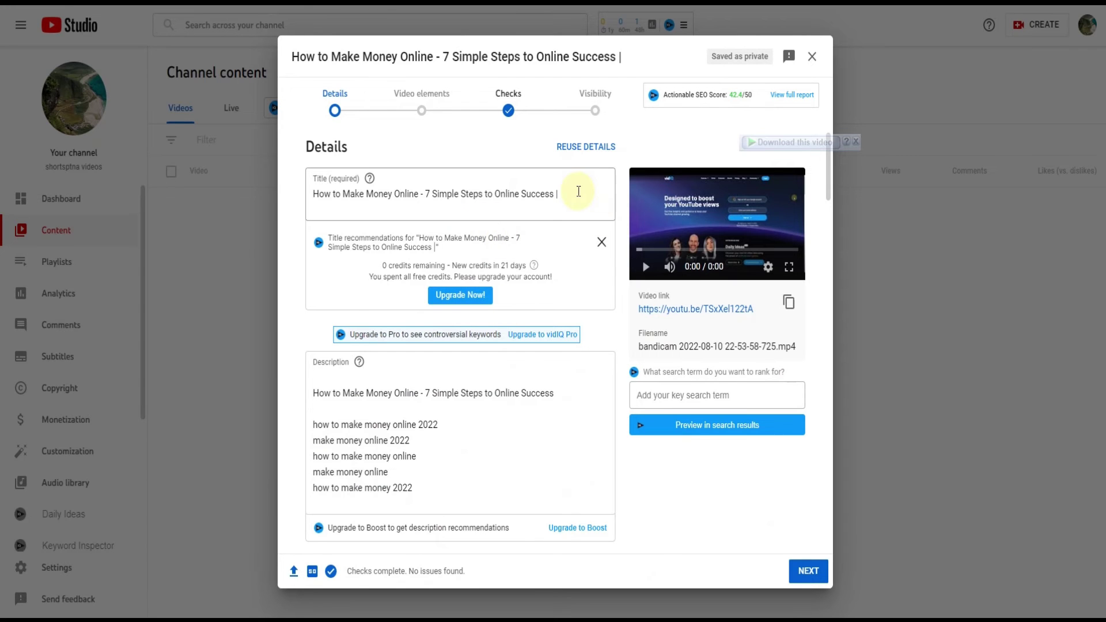
Add the phrase "how to money online mobile" after the separator at the end of the video title
click(579, 192)
text(how)
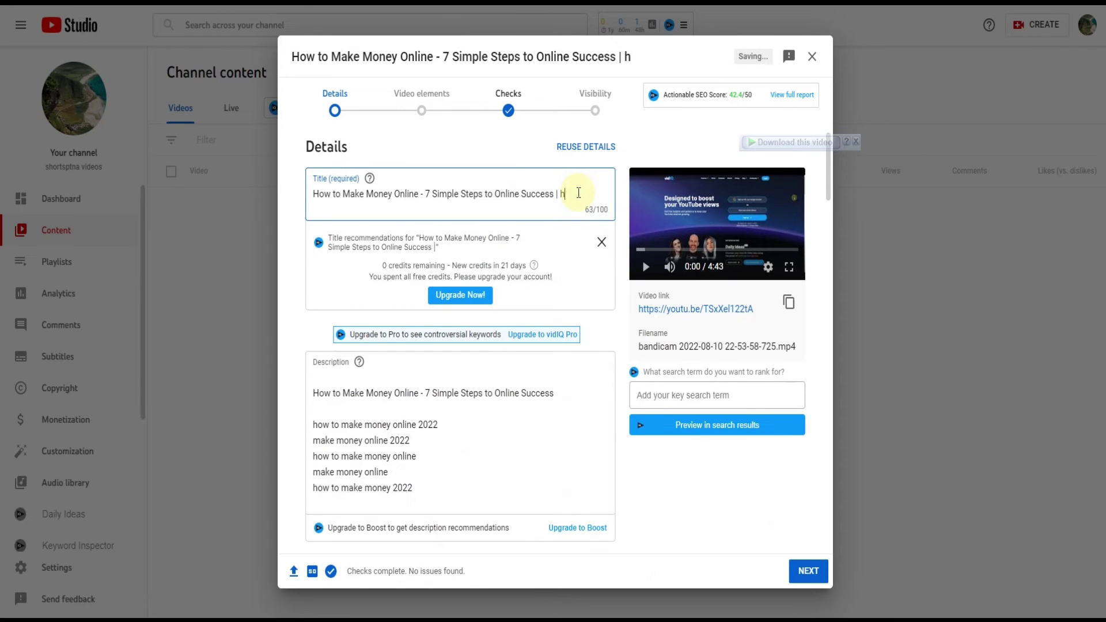
text( to money online )
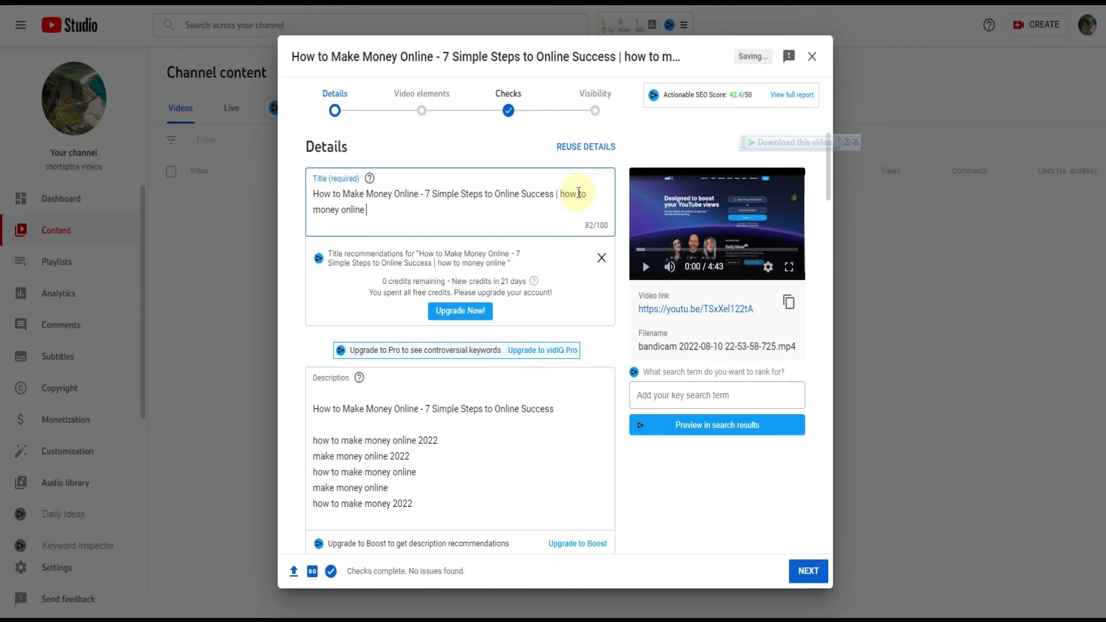
text(mobile)
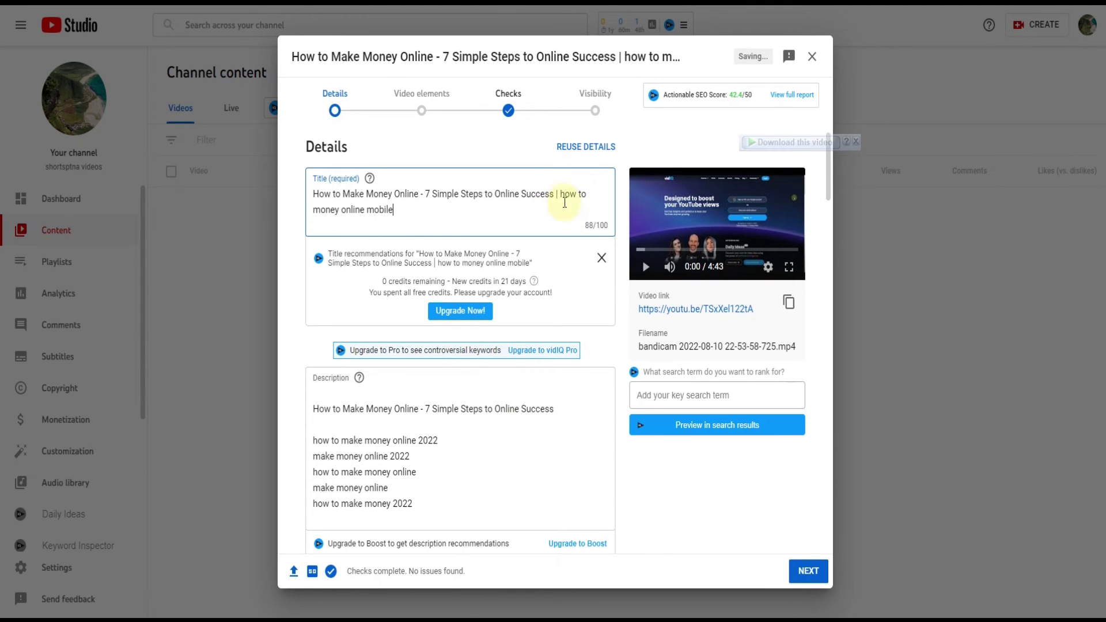
Copy "how to money online mobile" from the video title and append it after "|" to the title line in the description
drag(560, 195, 596, 210)
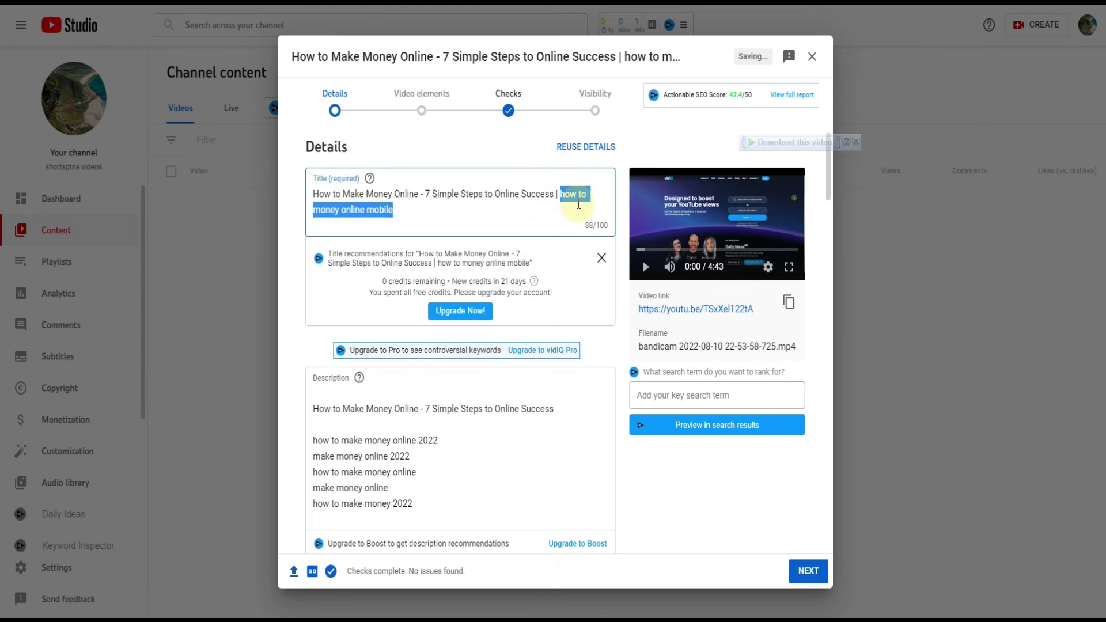
right_click(326, 209)
click(386, 254)
scroll(458, 296, down, 1)
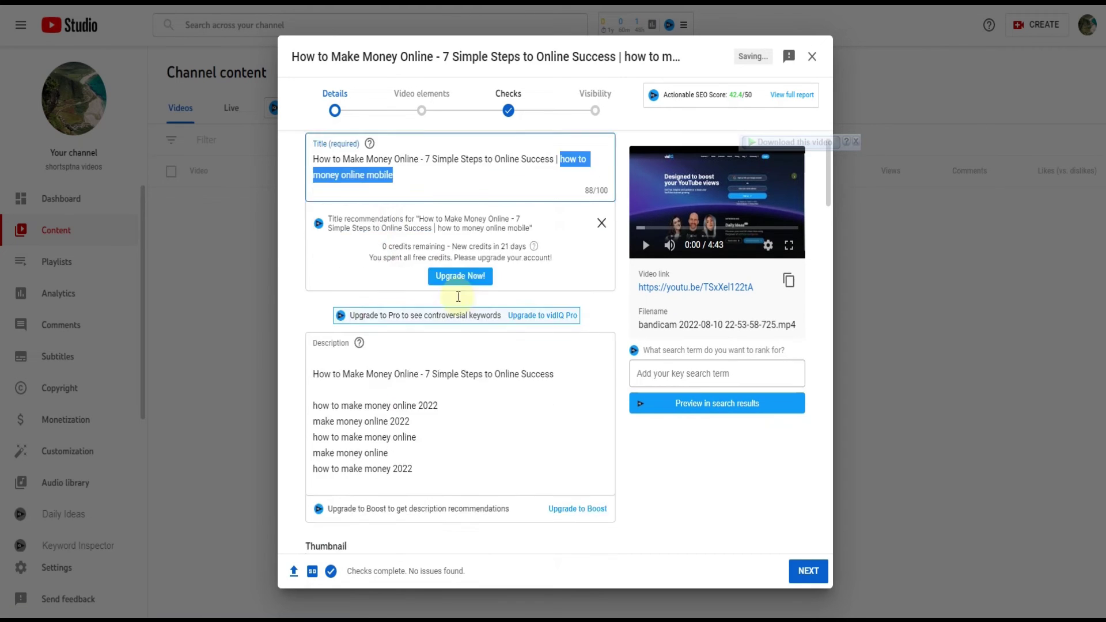
scroll(459, 297, down, 4)
scroll(530, 242, up, 2)
click(563, 278)
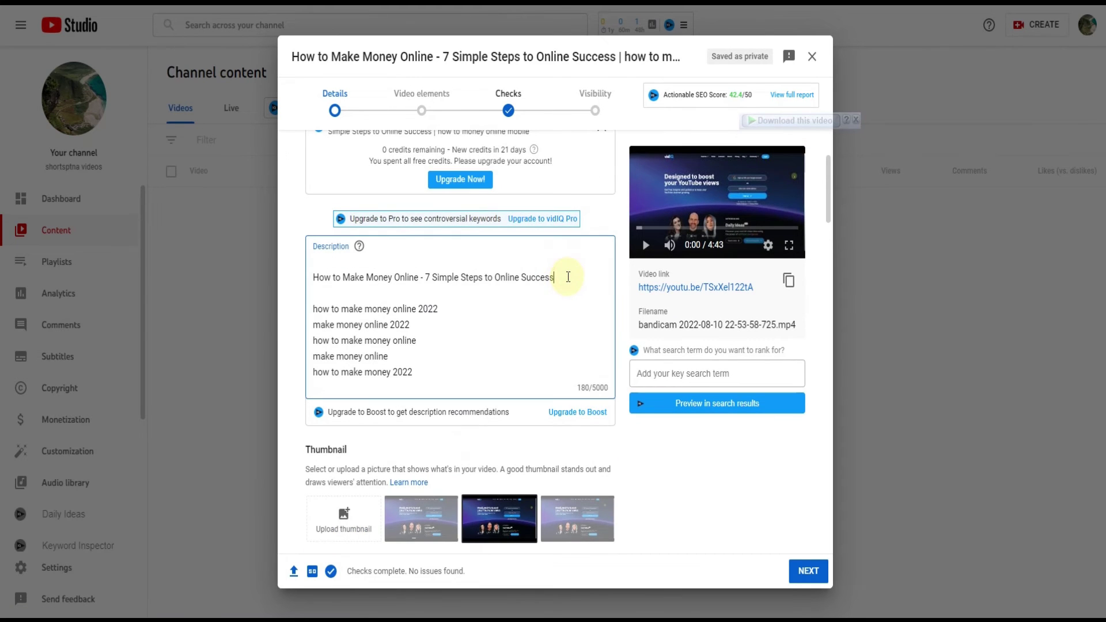
text(|)
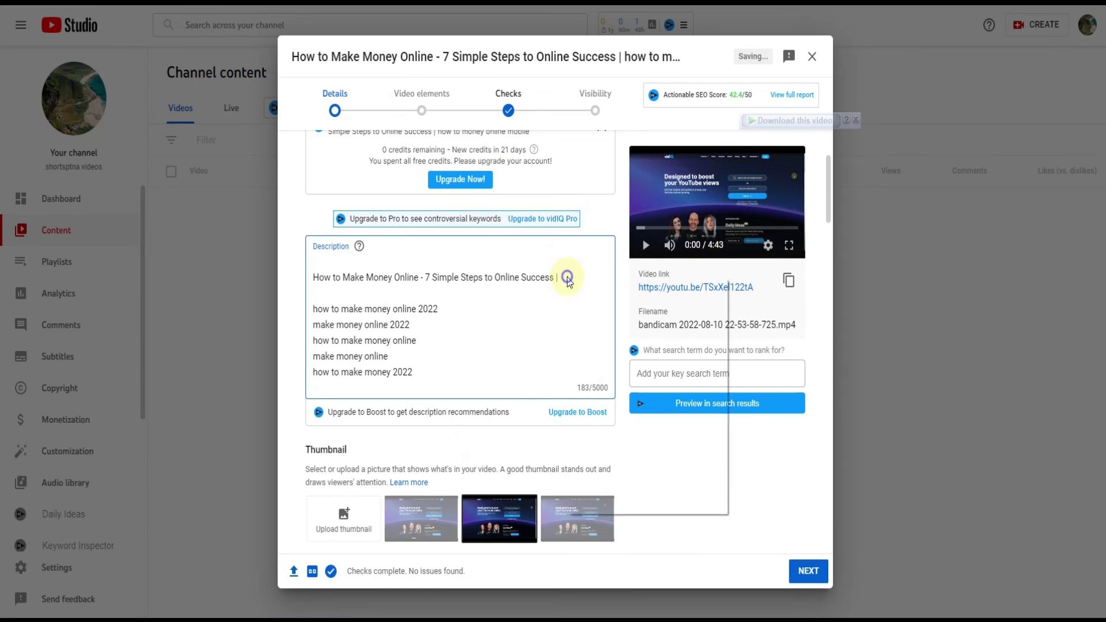
key(ctrl+v)
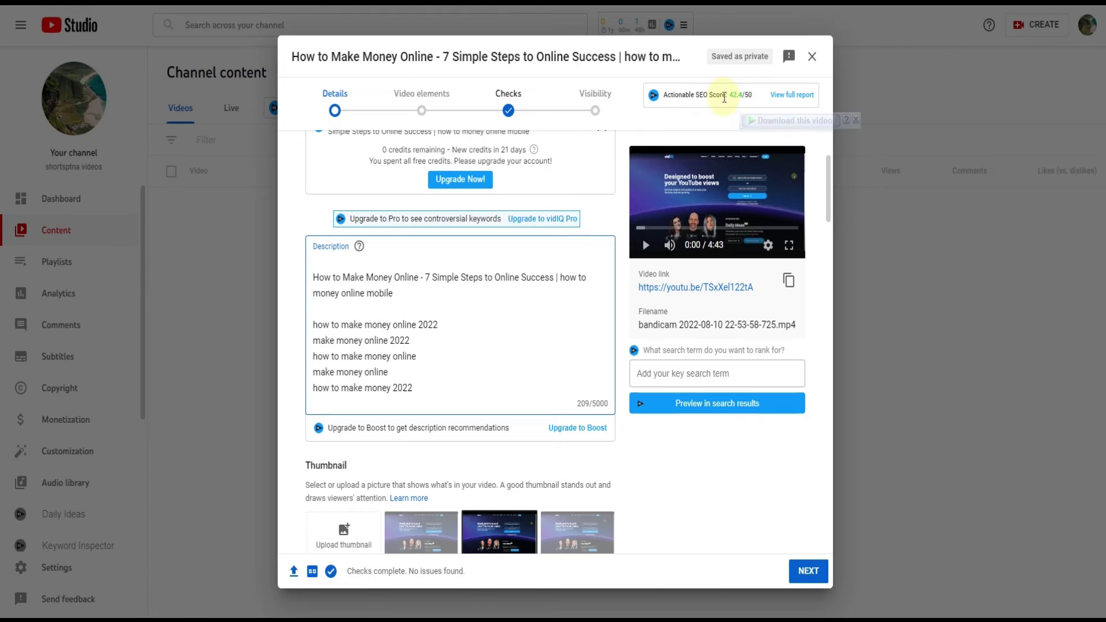
Add the hashtag #howtomakemoneyonline below the keywords in the description, leaving two blank lines above it
scroll(420, 360, down, 2)
scroll(466, 437, up, 5)
scroll(467, 437, down, 3)
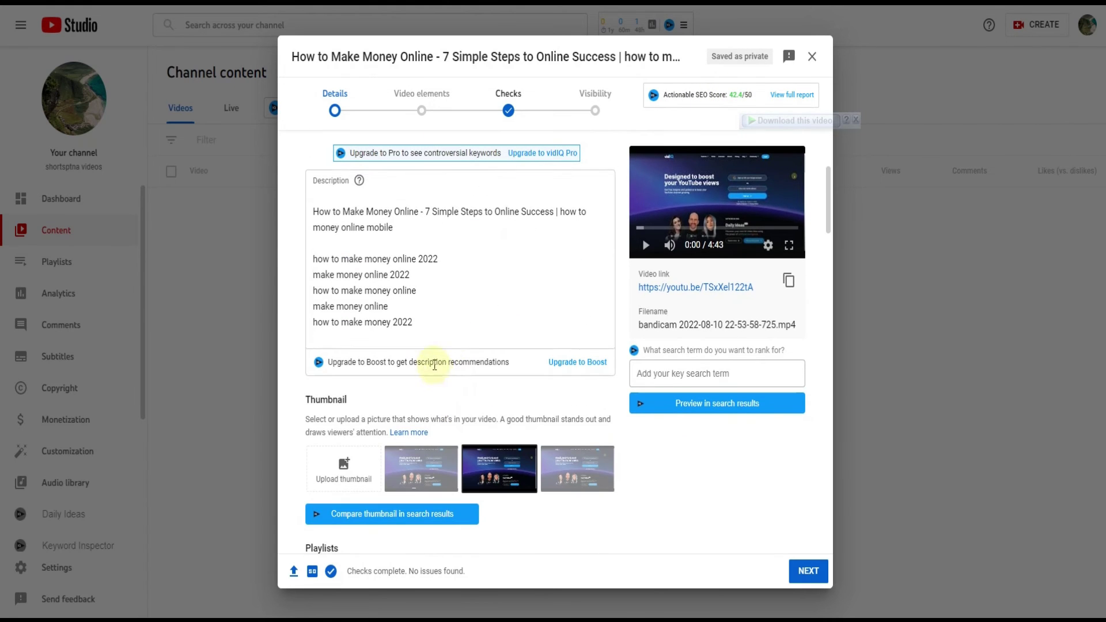
click(444, 338)
key(ctrl+a)
click(447, 325)
key(Return)
key(Return)
key(Return)
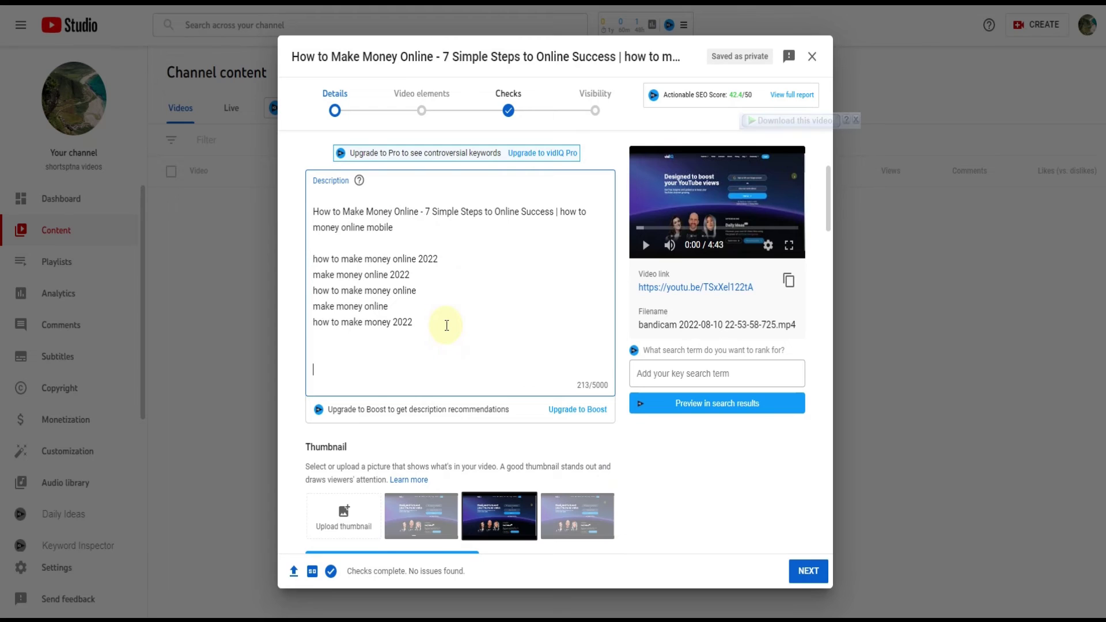
text(#how)
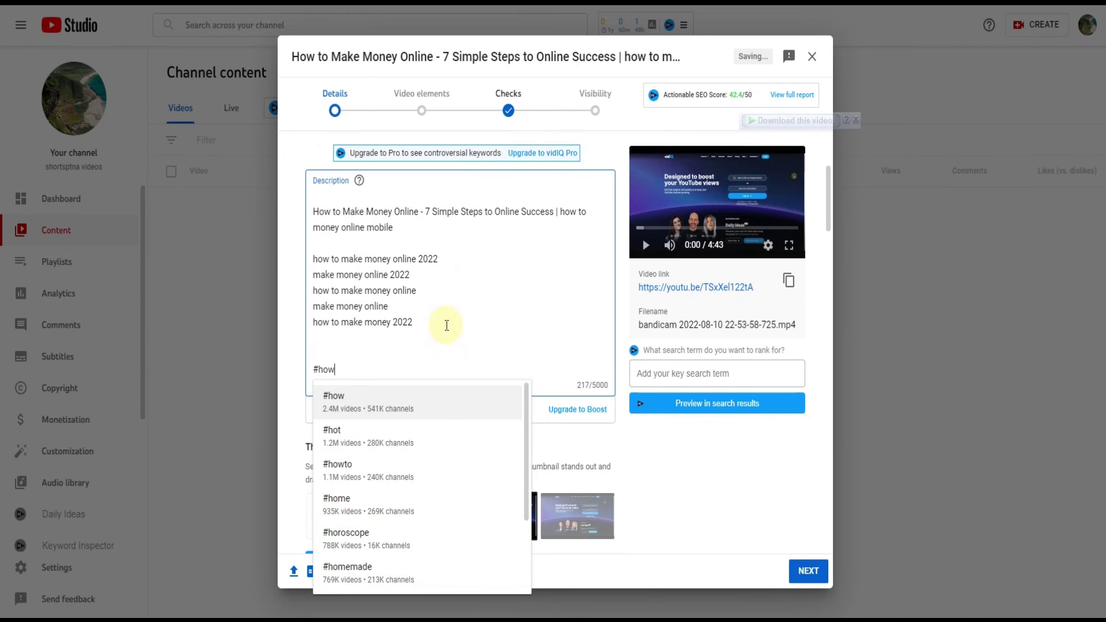
text(to)
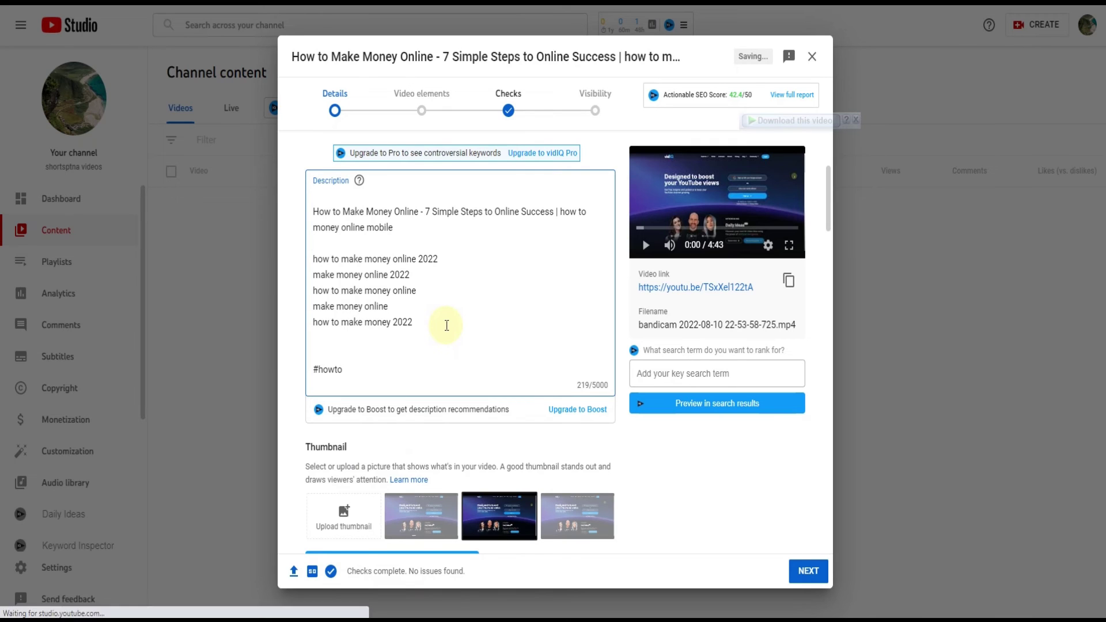
text(makemoneyonlin)
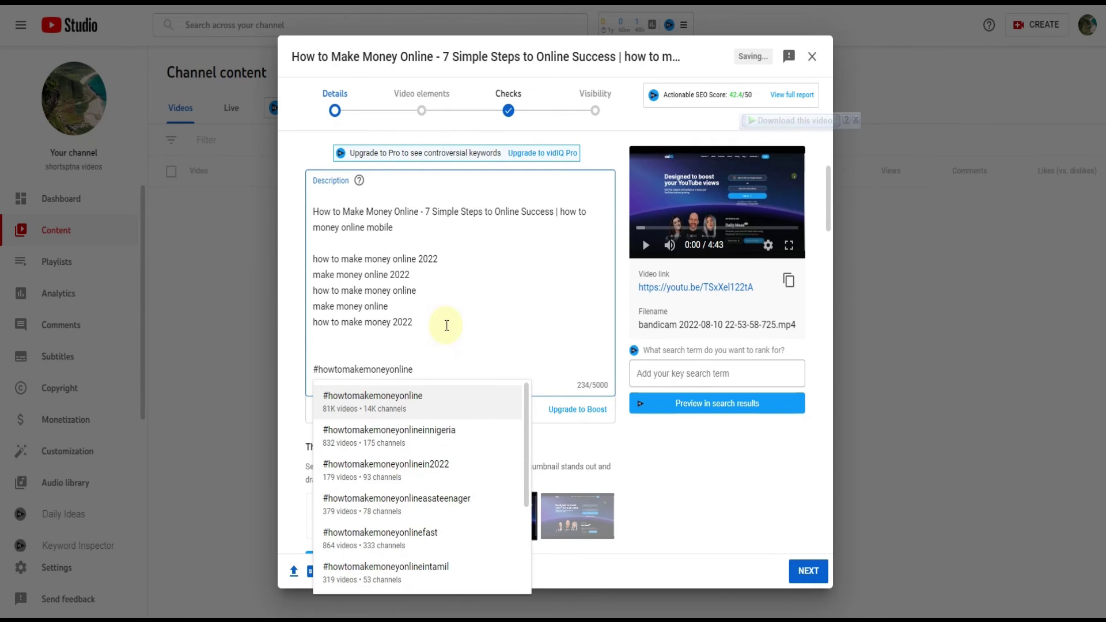
text(e)
click(433, 401)
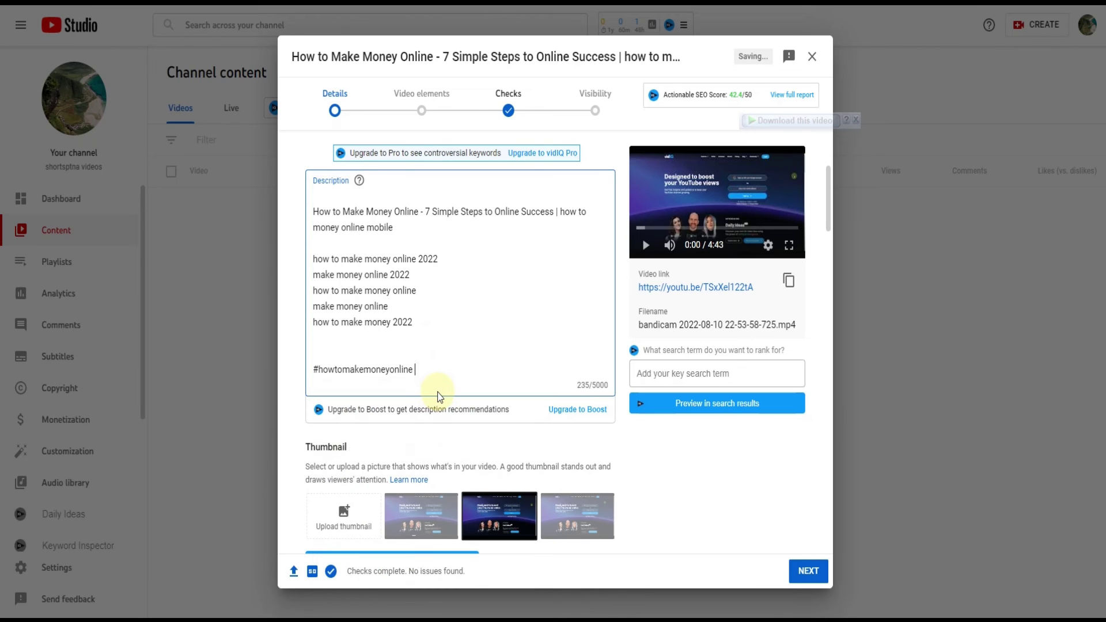
Start a second hashtag line with "#" and paste a copy of the keyword "how to make money 2022" after it
key(Return)
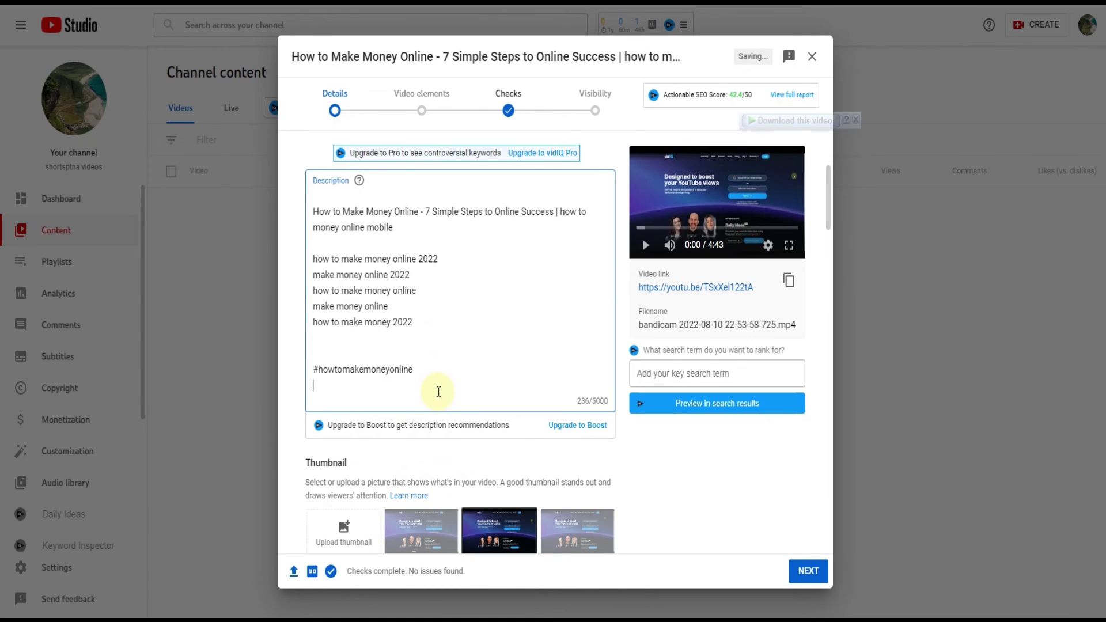
text(#)
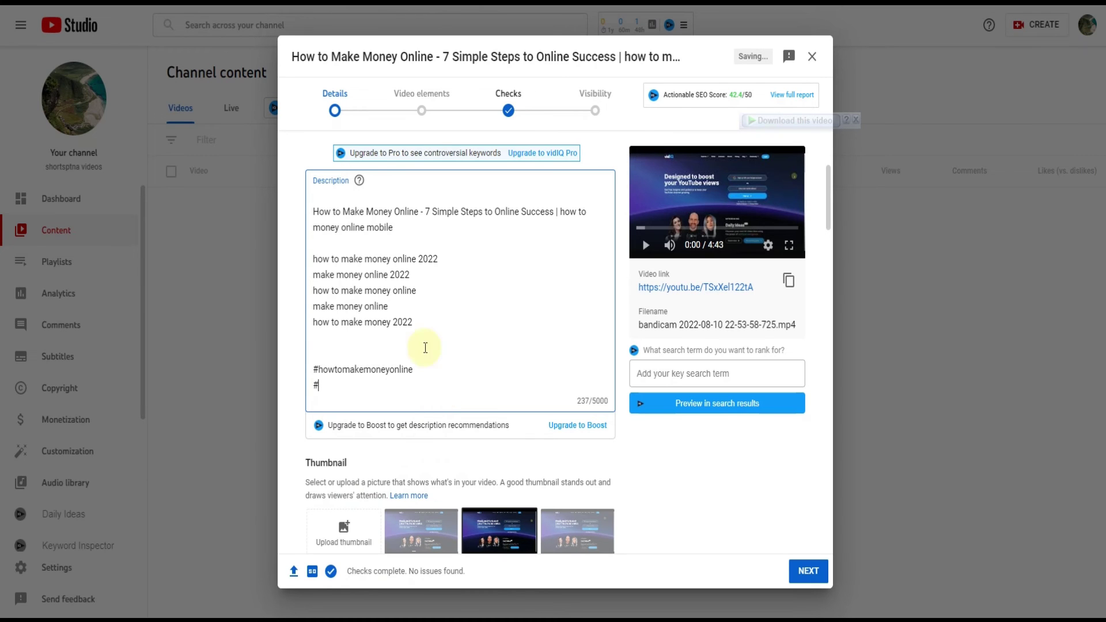
triple_click(379, 322)
right_click(409, 317)
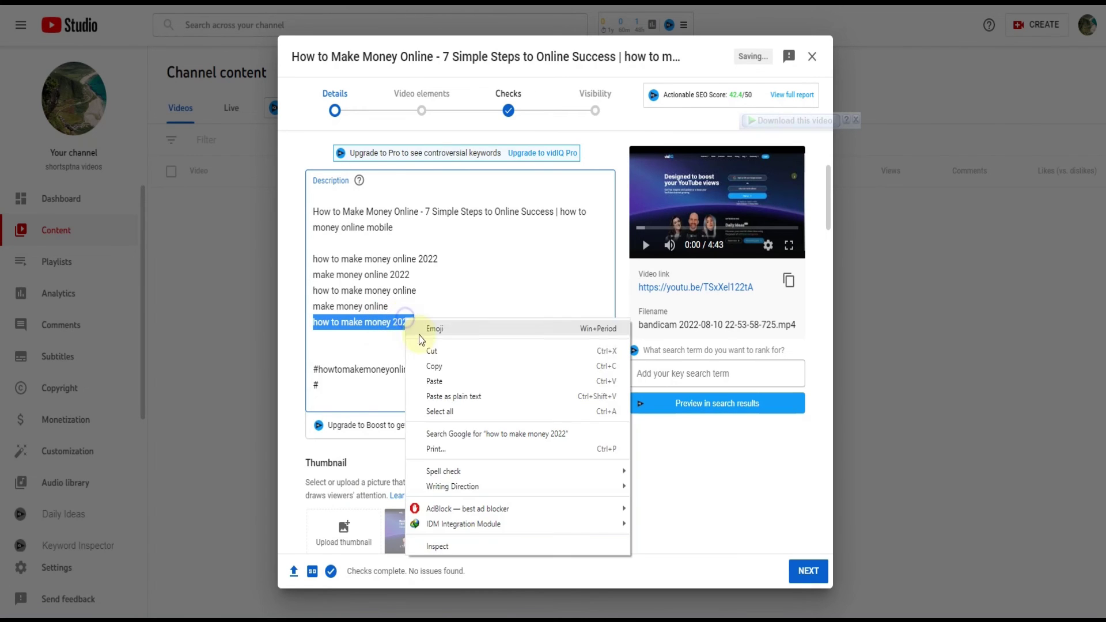
click(447, 367)
click(365, 386)
right_click(365, 386)
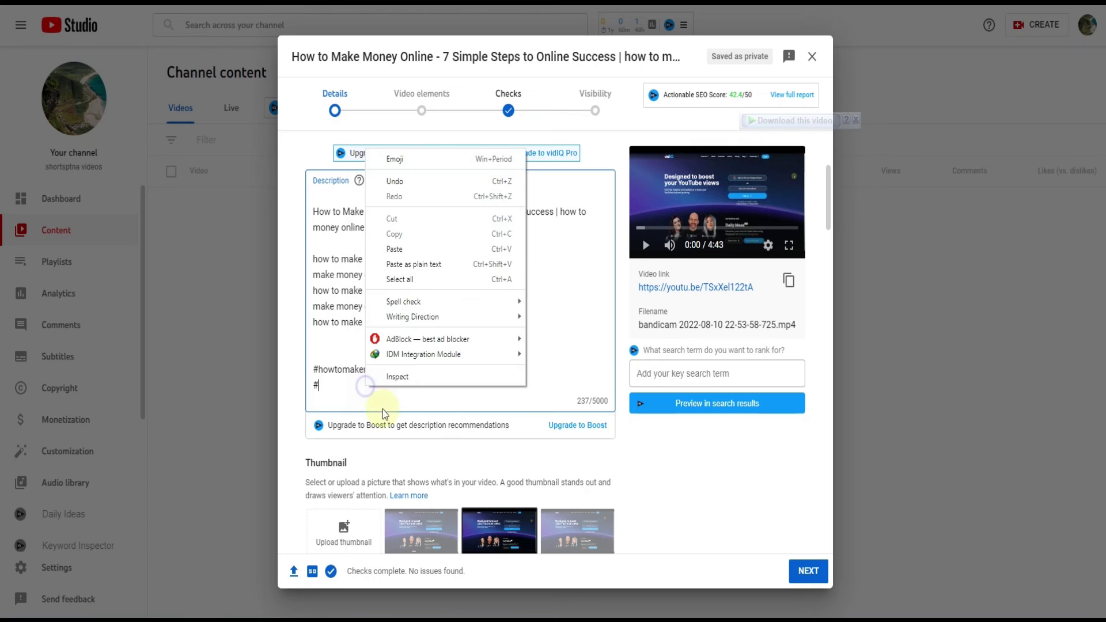
click(397, 262)
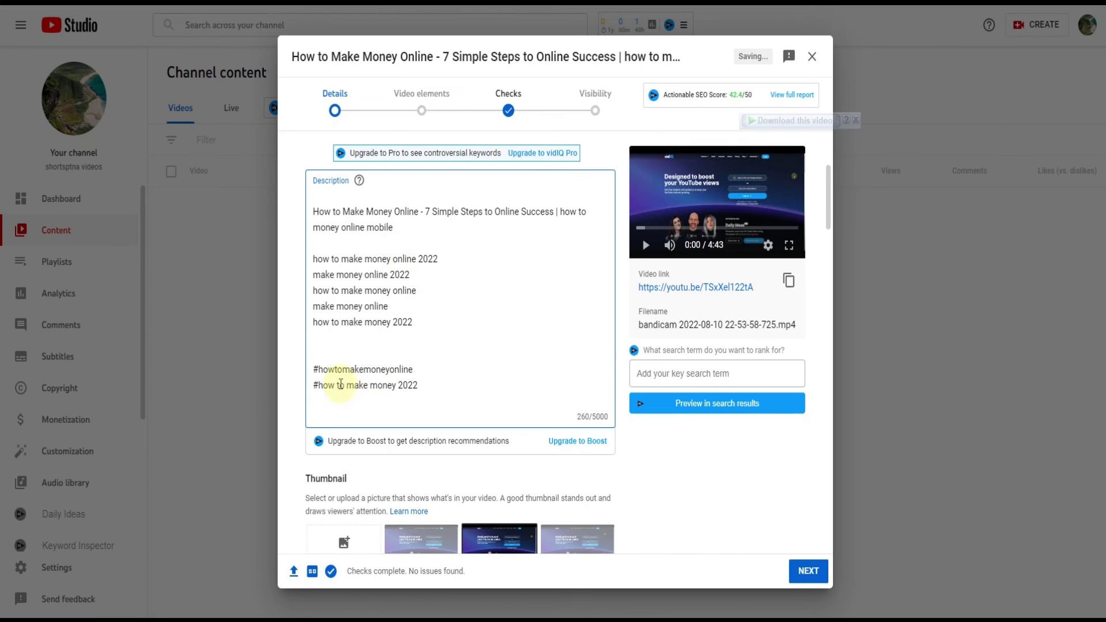
Remove the spaces from the second hashtag so that it reads #howtomakemoney2022
key(BackSpace)
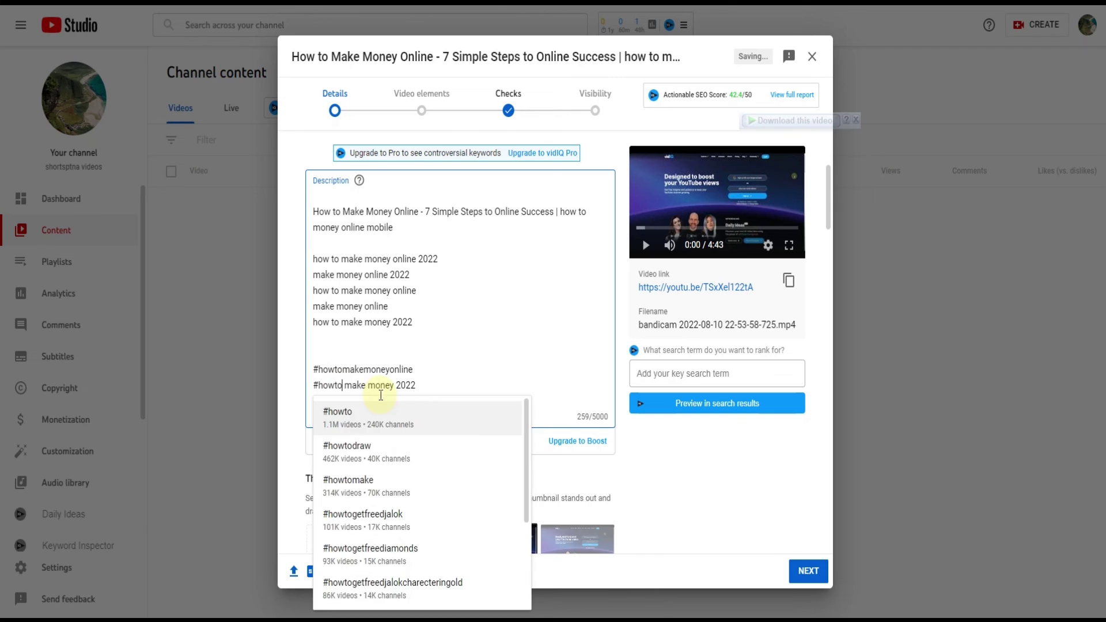
key(Delete)
key(Right)
key(Right)
key(Right)
key(Right)
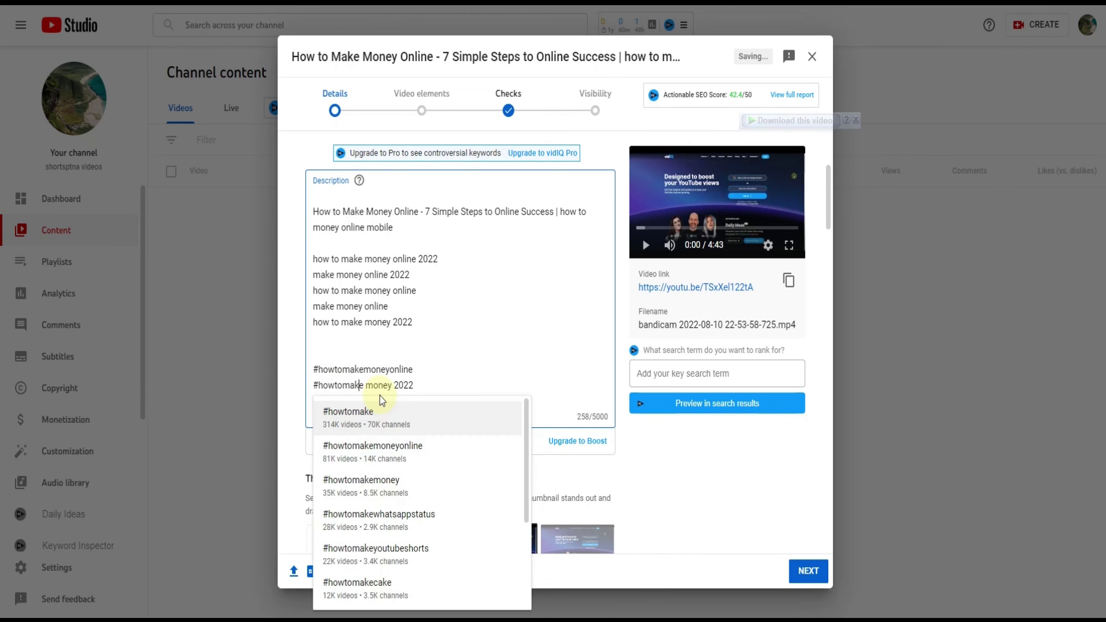
key(BackSpace)
key(Right)
key(Right)
key(Right)
key(Right)
key(Right)
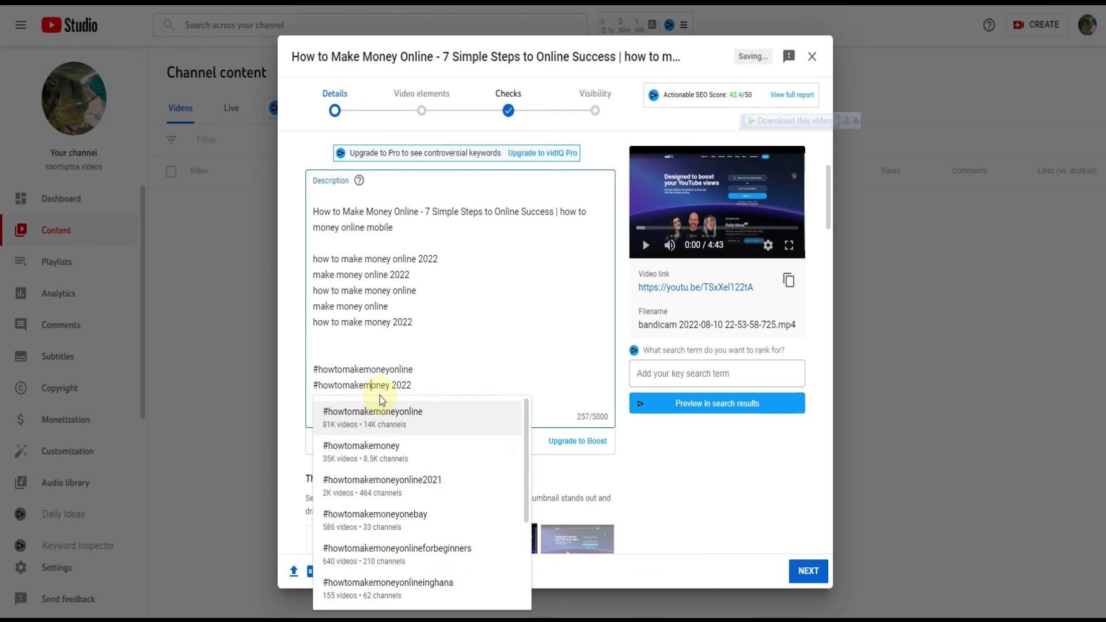
key(Delete)
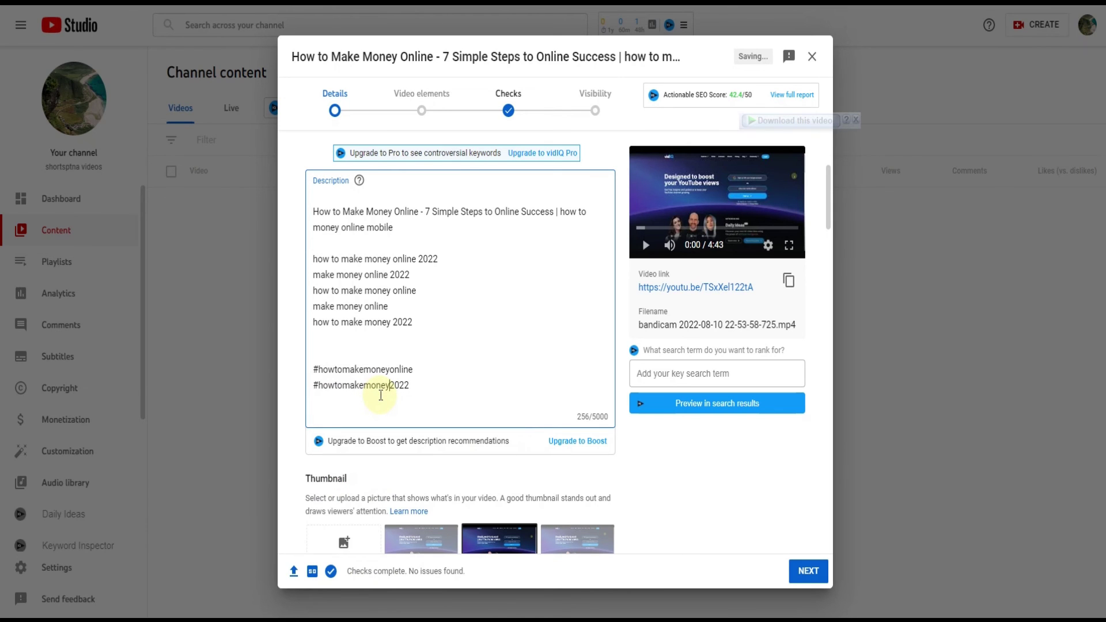
click(472, 365)
Inspect the recommended tag "how to make money online" in Keyword Inspector and add the related keyword "earn money online" to the video tags
scroll(489, 348, up, 3)
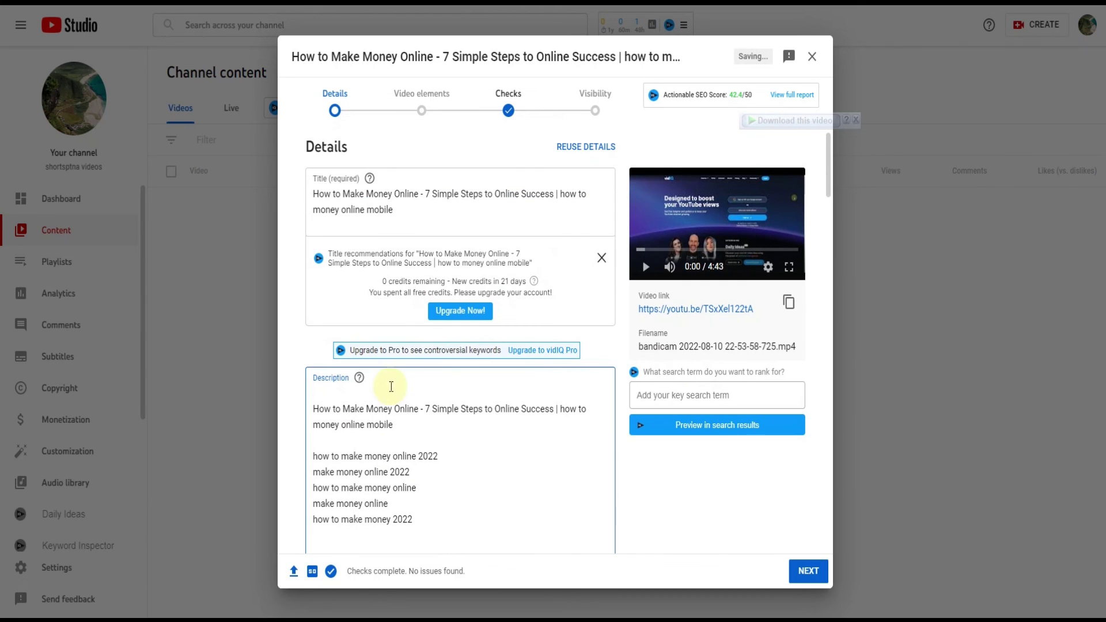
scroll(516, 376, down, 6)
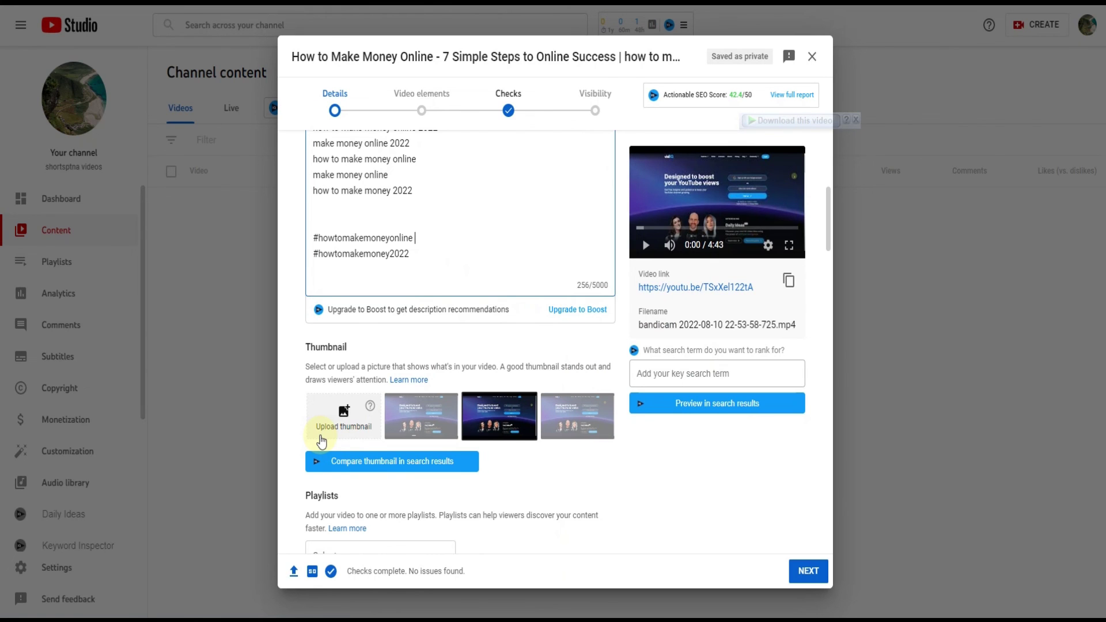
scroll(321, 442, up, 2)
scroll(492, 353, up, 3)
scroll(467, 372, down, 3)
scroll(468, 371, up, 3)
scroll(490, 357, down, 15)
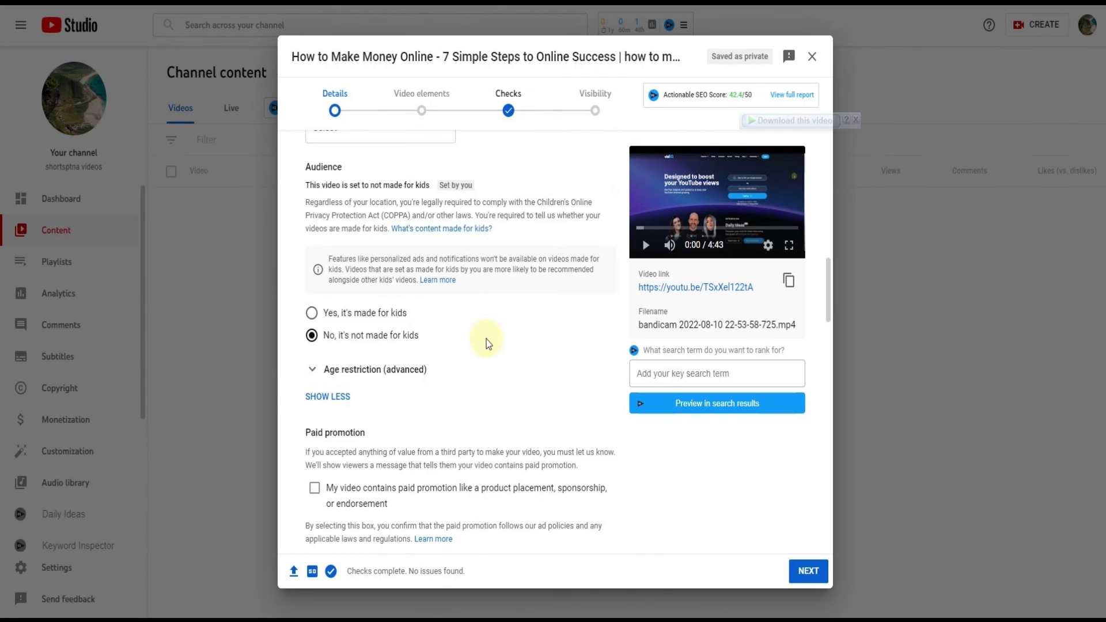
scroll(411, 355, down, 7)
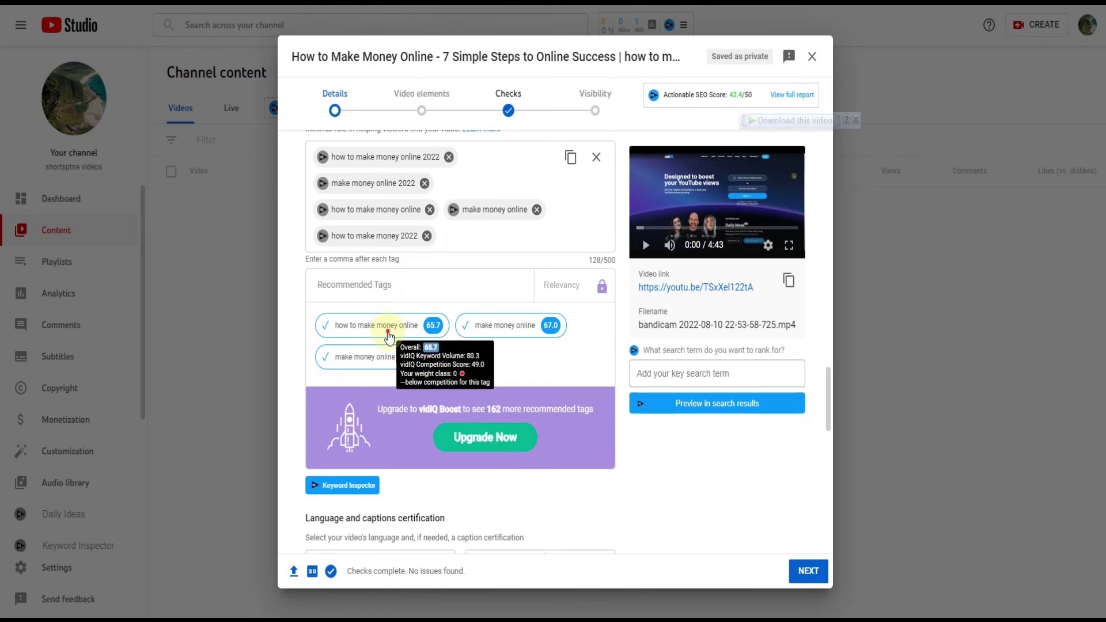
click(388, 332)
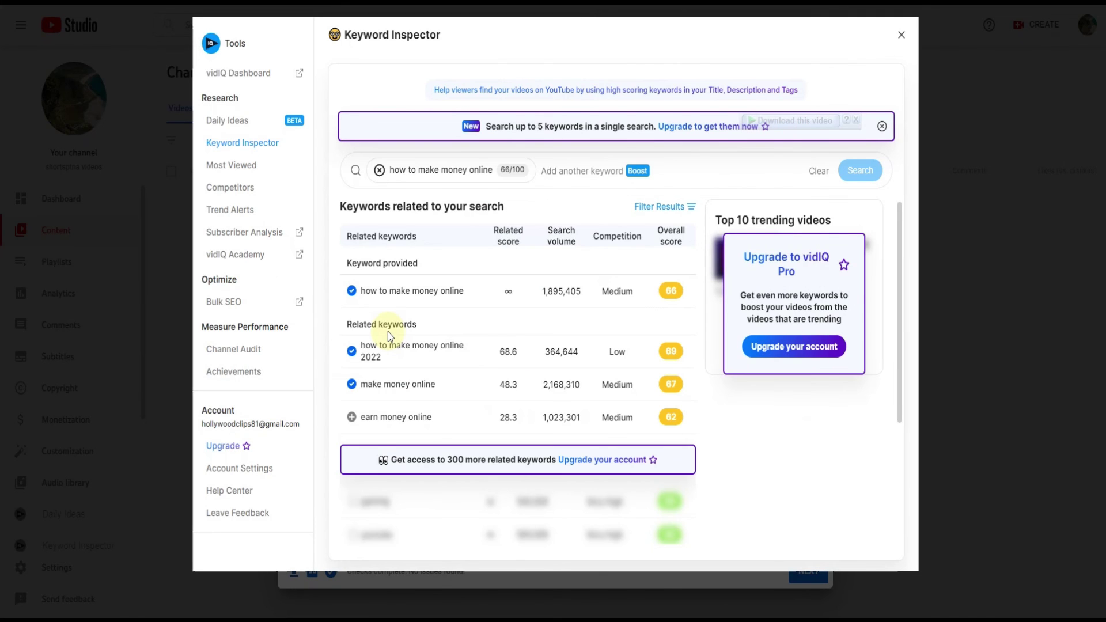
mouse_move(628, 427)
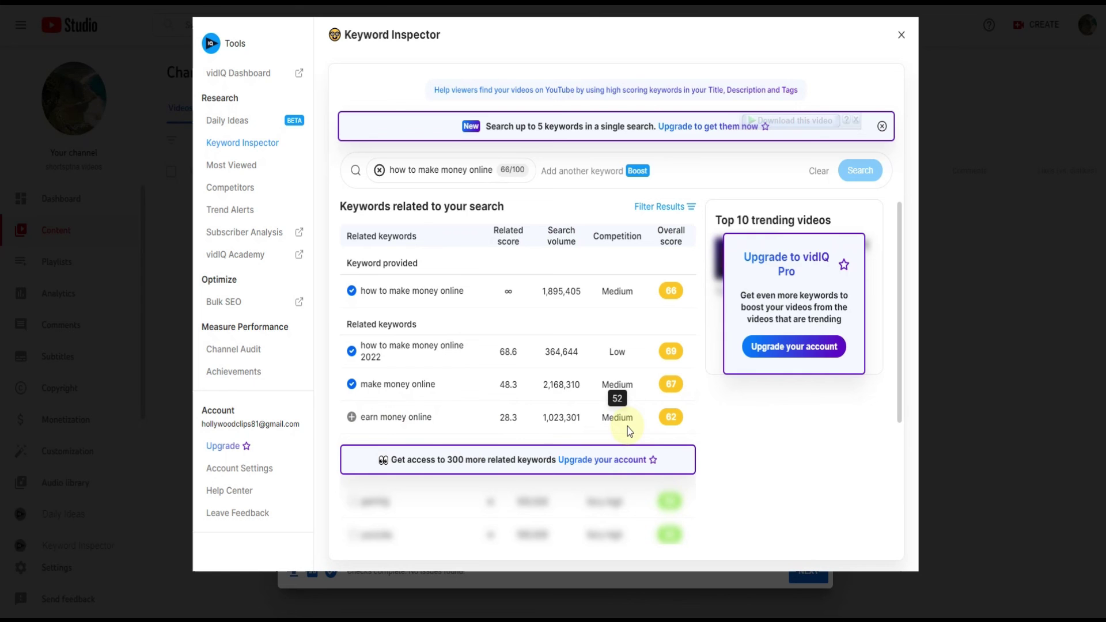
click(351, 418)
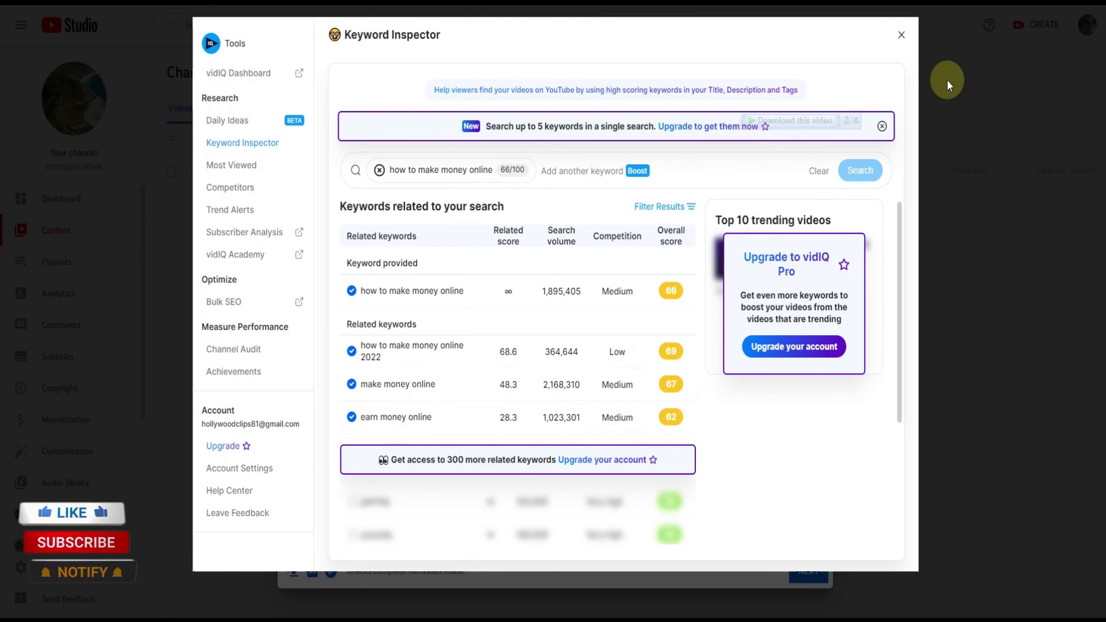
click(902, 35)
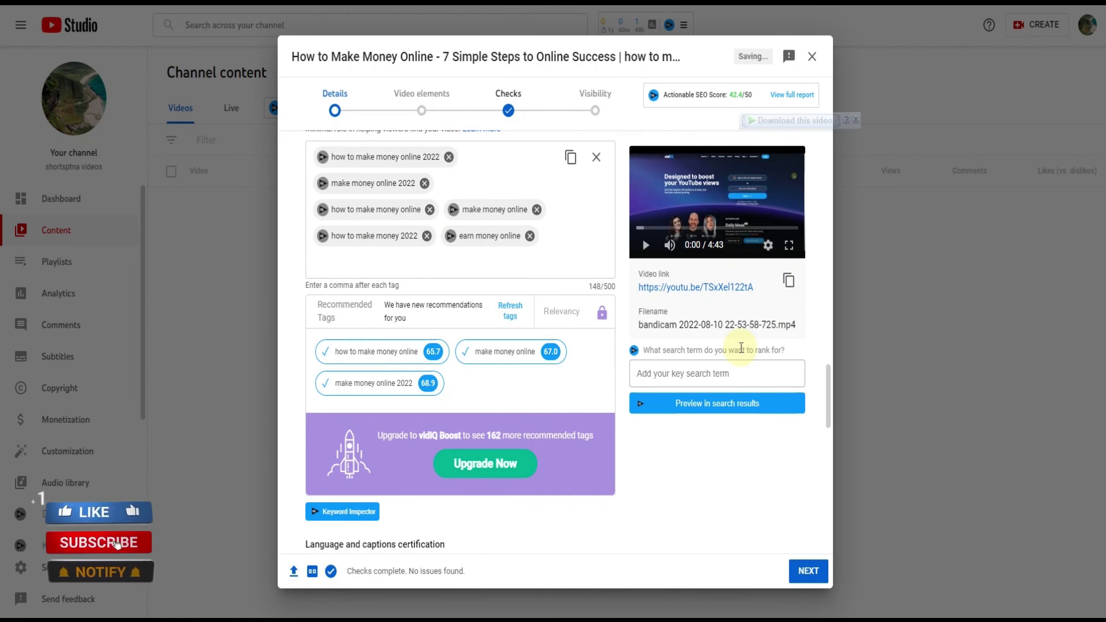
Advance past the video elements and checks stages to the visibility settings and set the video to Public
click(813, 578)
click(821, 573)
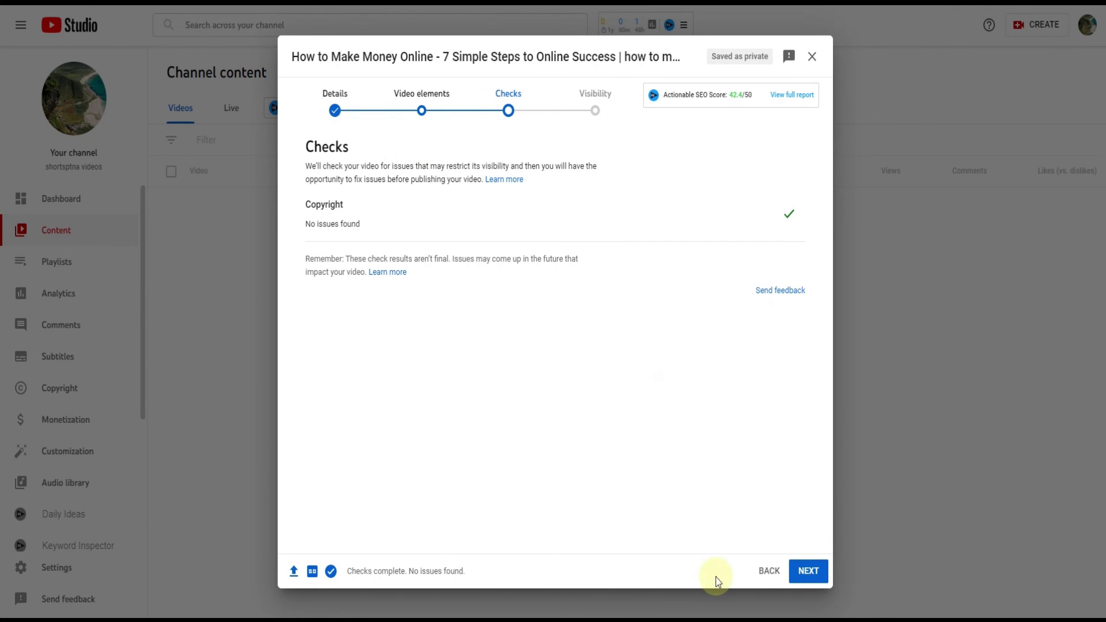
click(813, 572)
click(353, 320)
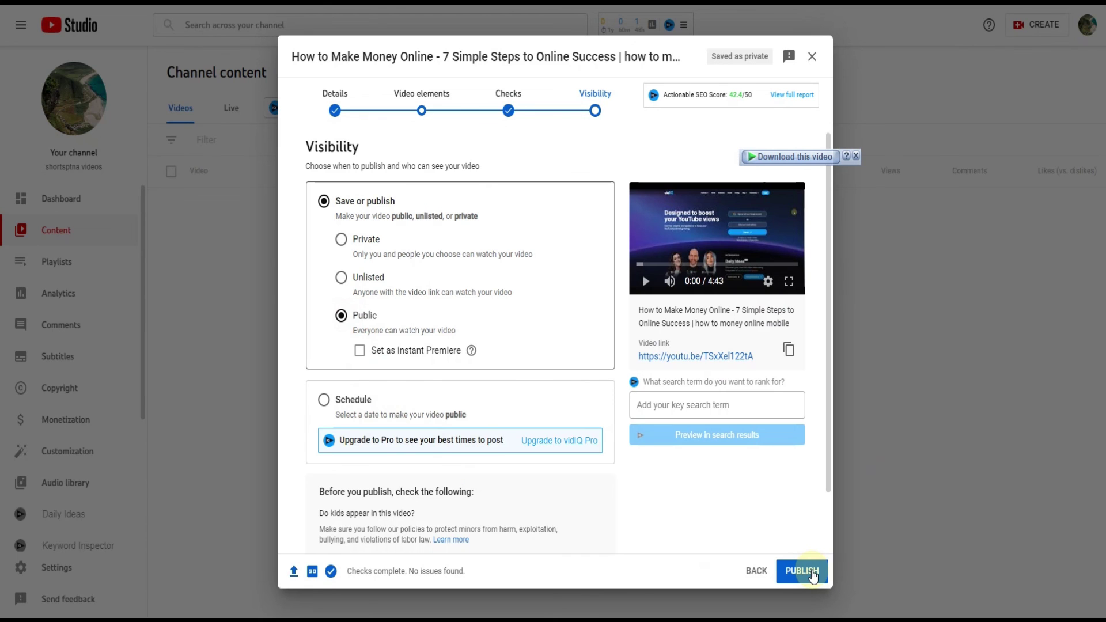